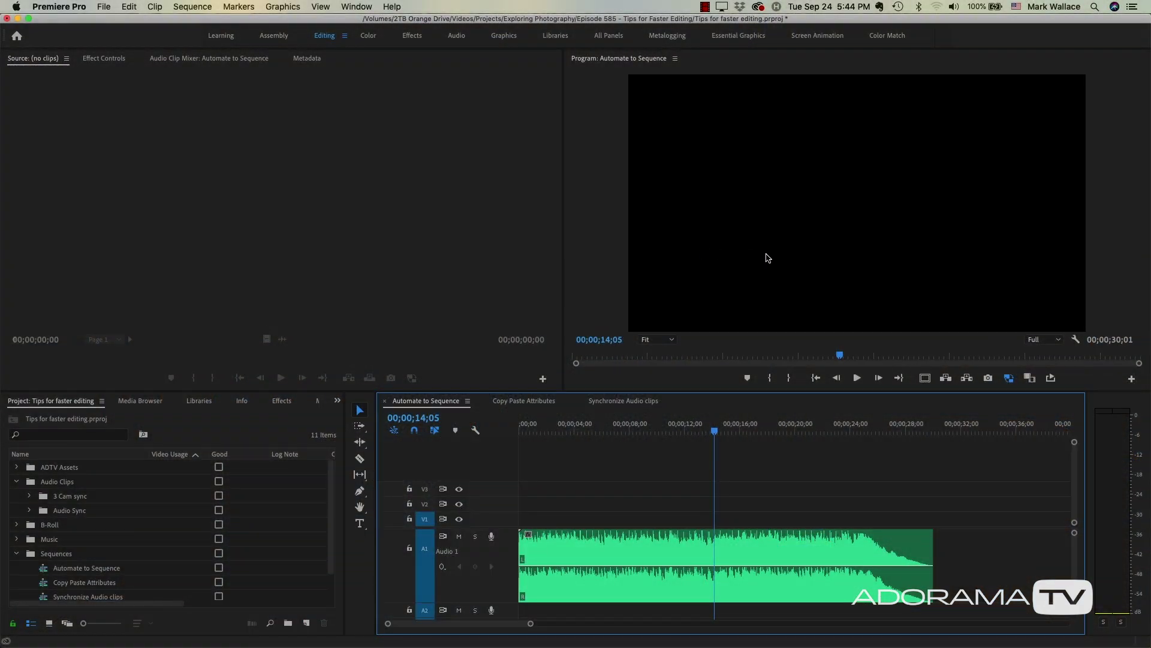
- Add unnumbered markers on the beats of the music track, starting from the beginning of the Automate to Sequence timeline
left_click(547, 420)
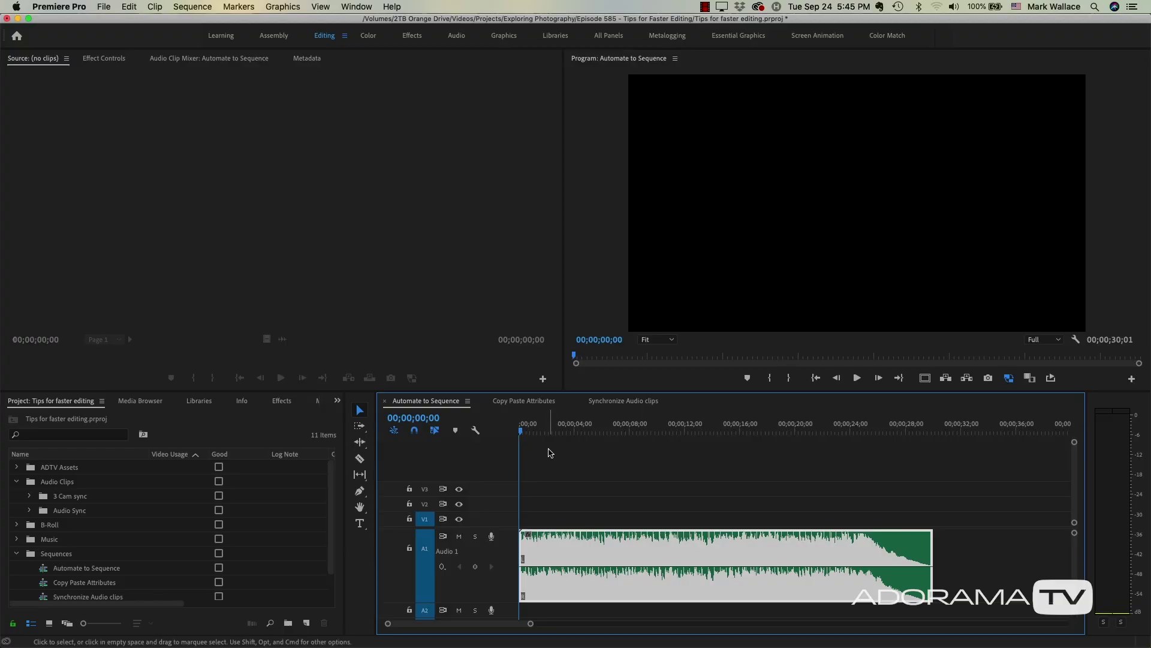
left_click(548, 452)
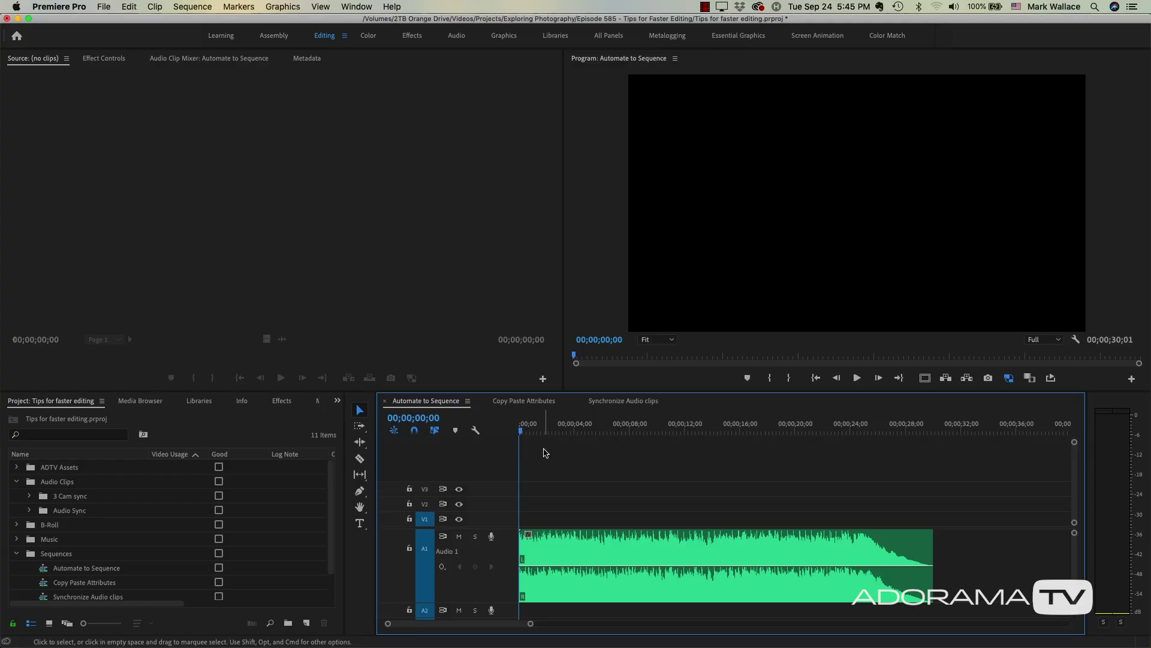
key("m")
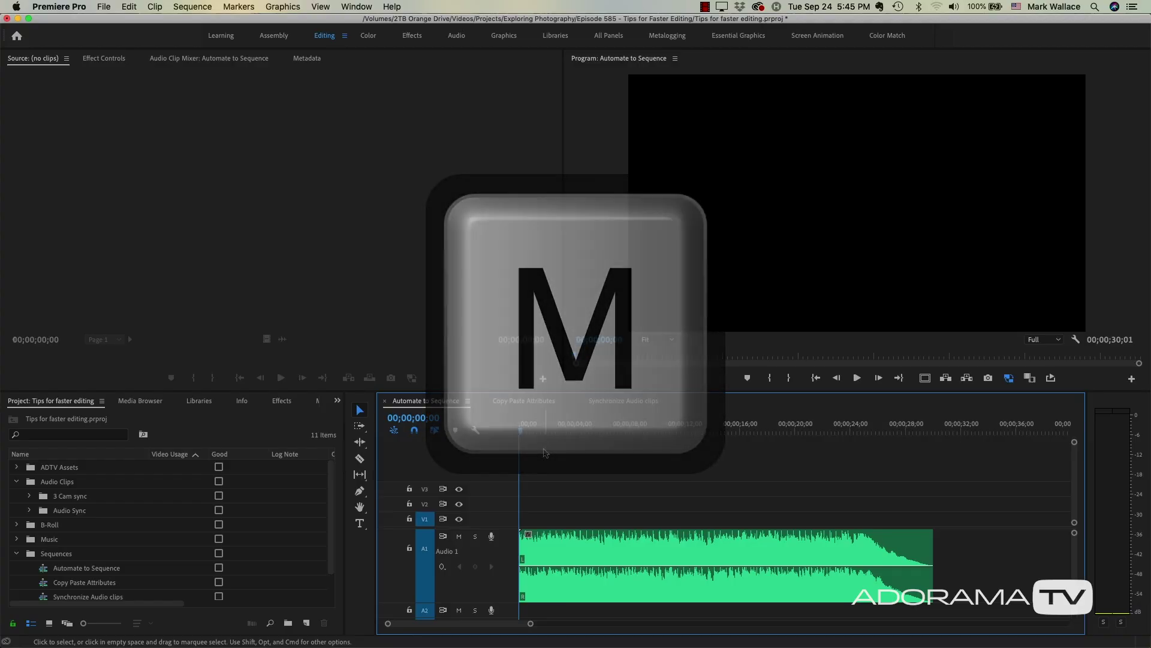
key("m")
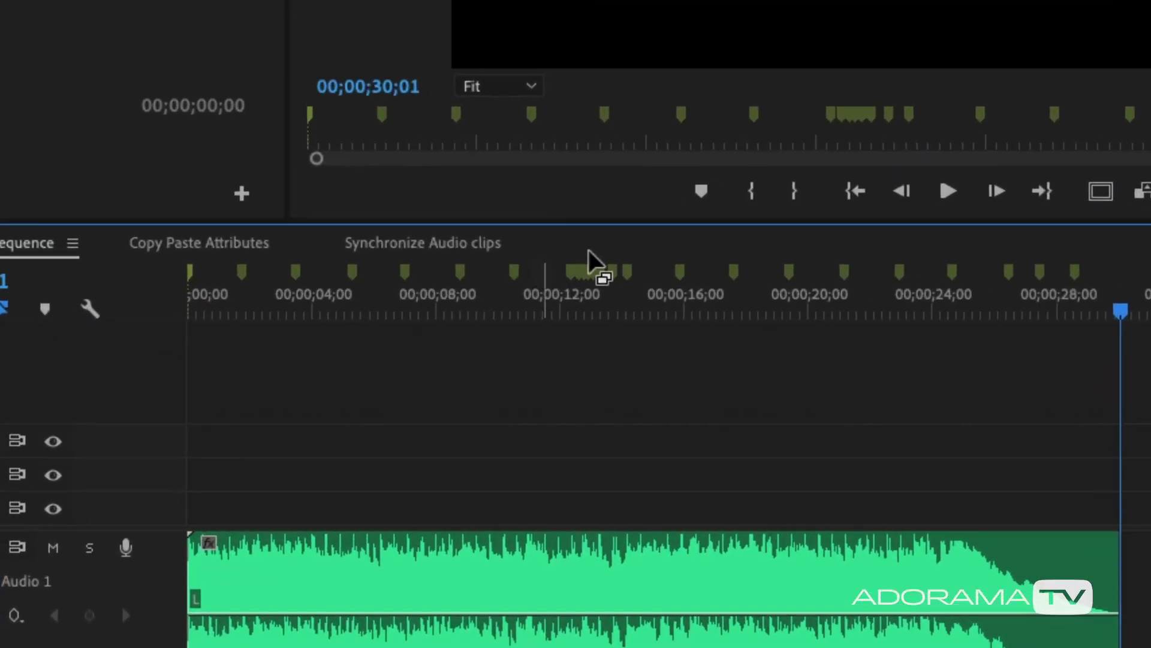
- Return the playhead to the start of the sequence at 00;00;00;00 and leave the music clip deselected
left_click(567, 289)
key("d")
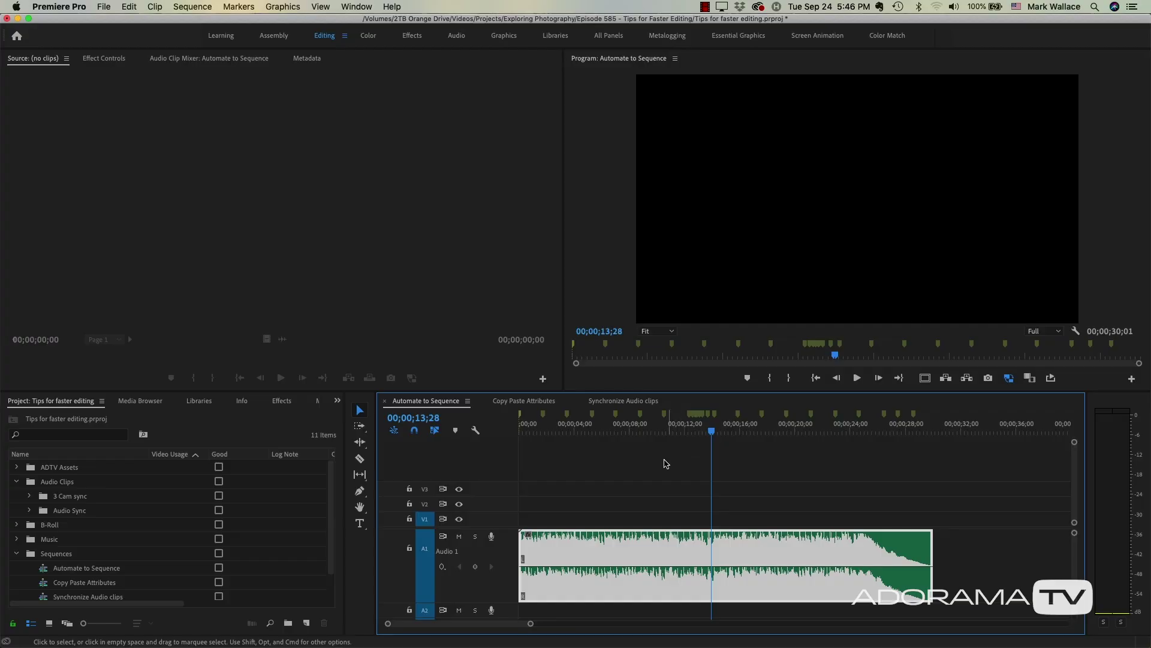
left_click(664, 464)
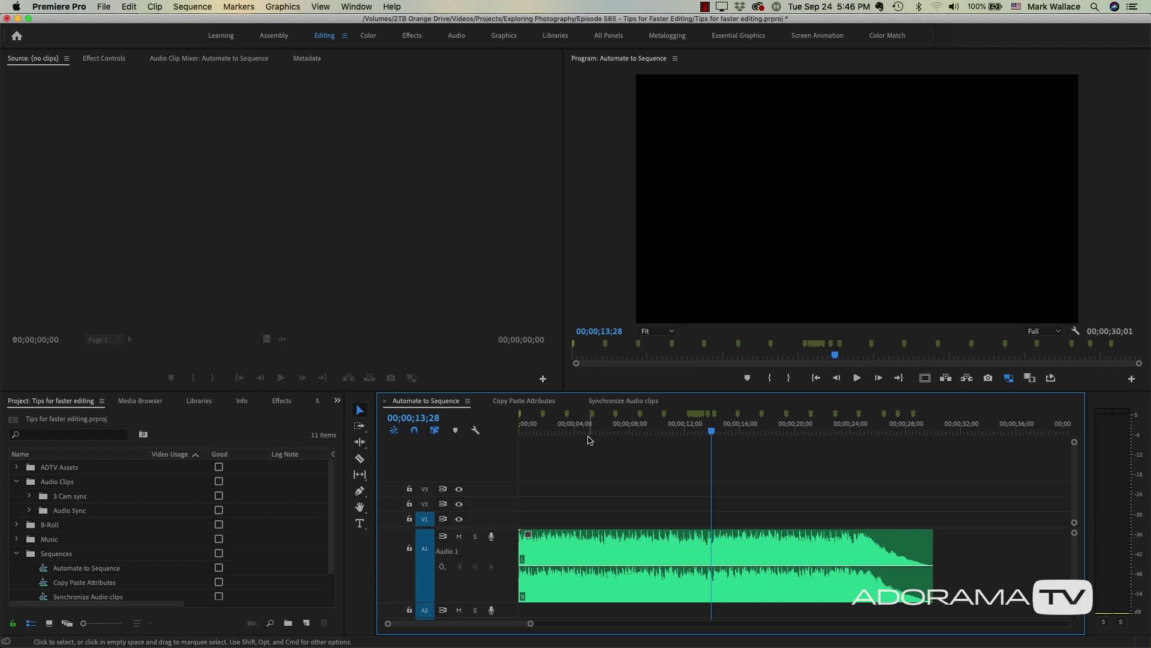
left_click(564, 545)
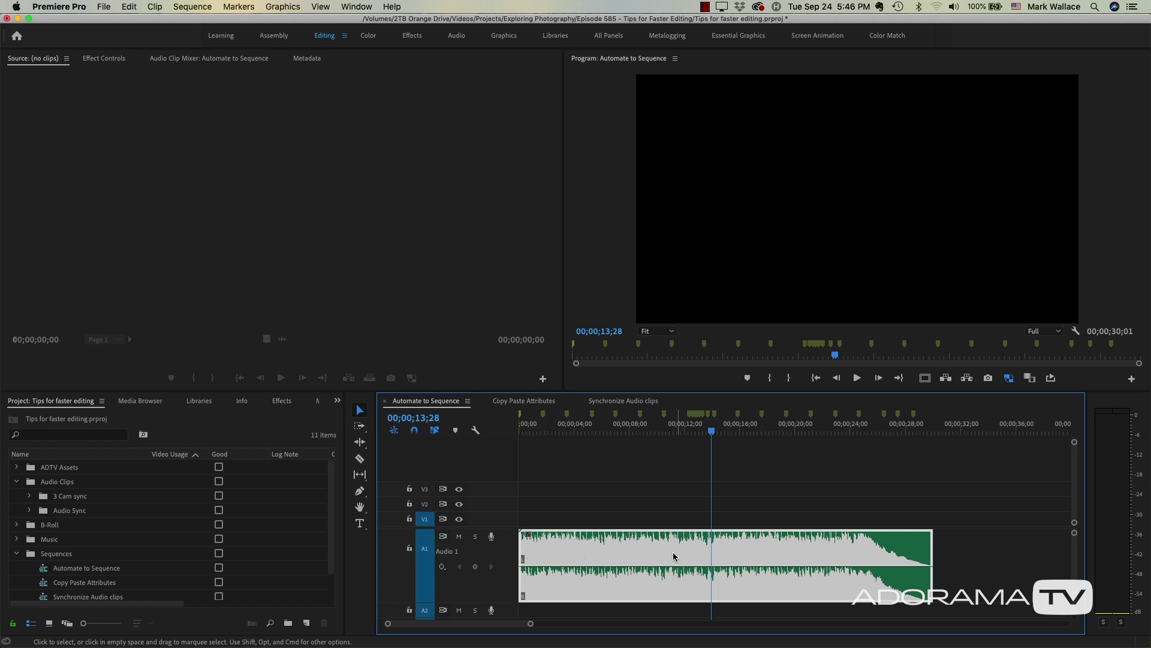
left_click(586, 502)
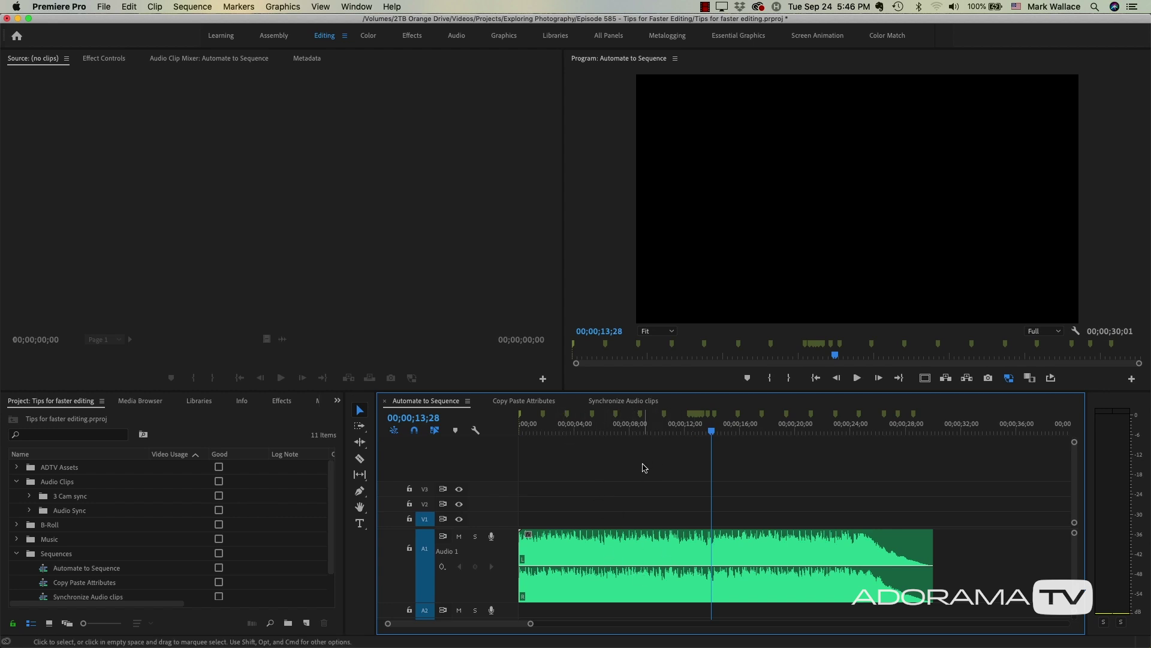
left_click(629, 432)
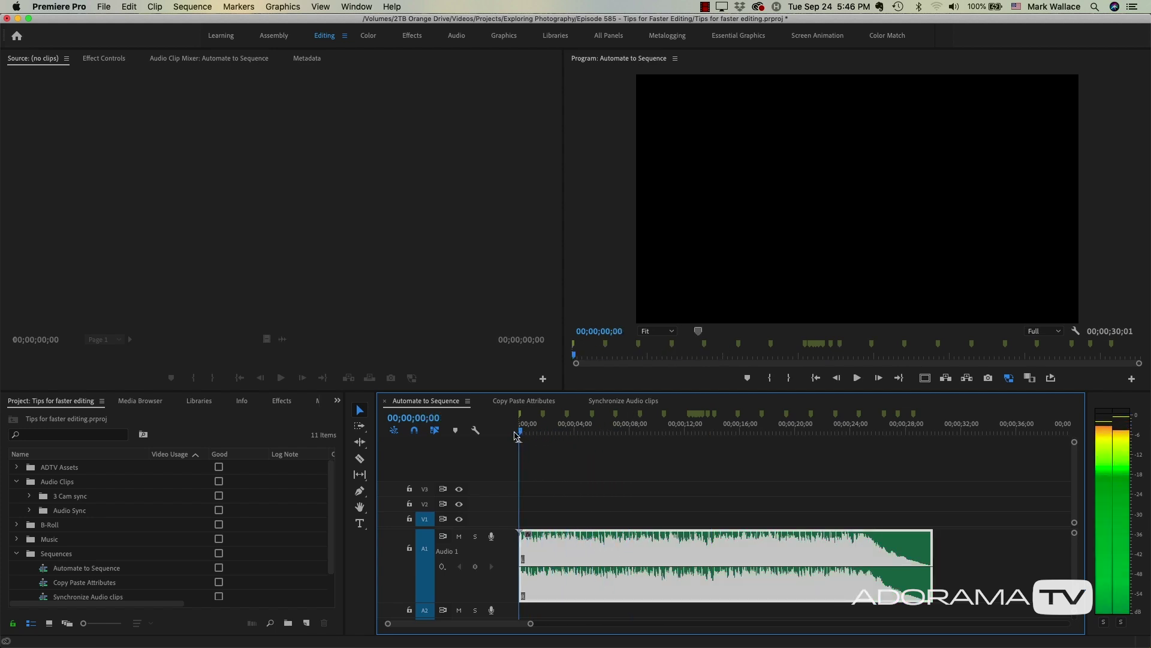
left_click(542, 454)
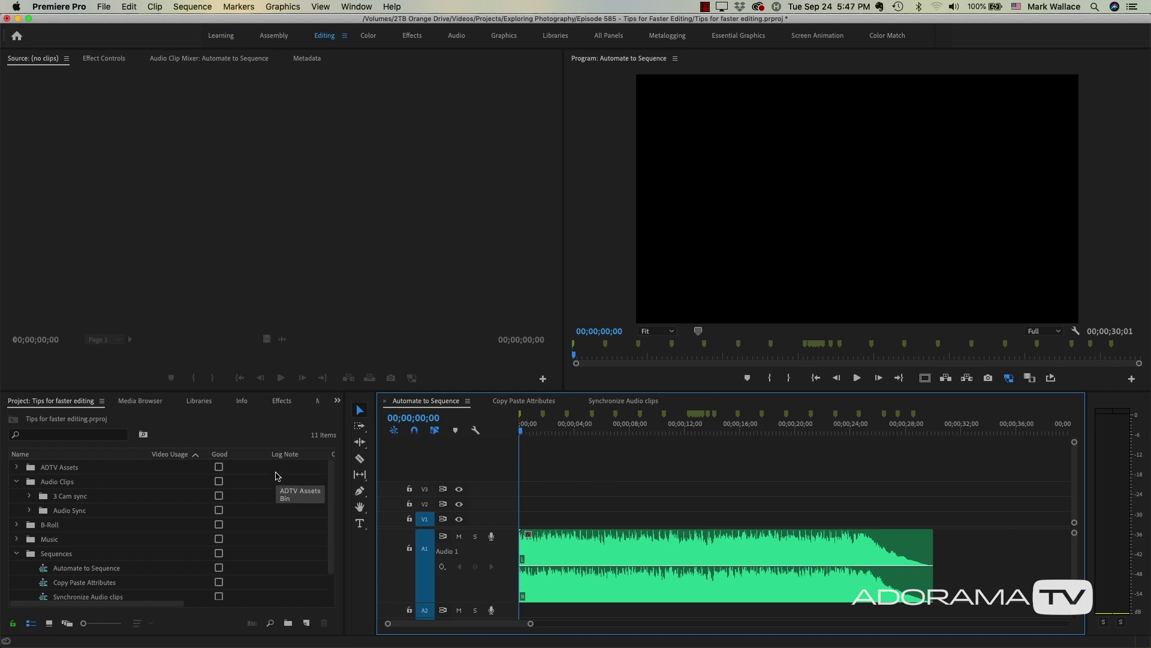
- Open the B-Roll bin and preview the source clips GOPR0143.MP4, GOPR0144.MP4 and GOPR0145.MP4
double_click(32, 529)
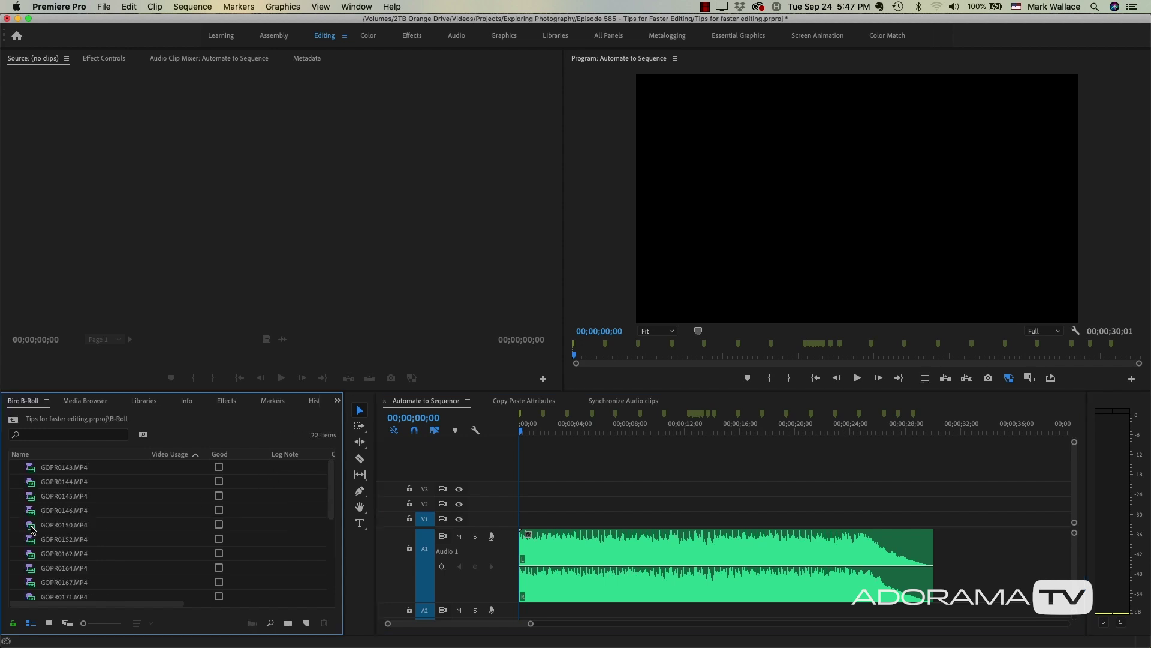
double_click(33, 474)
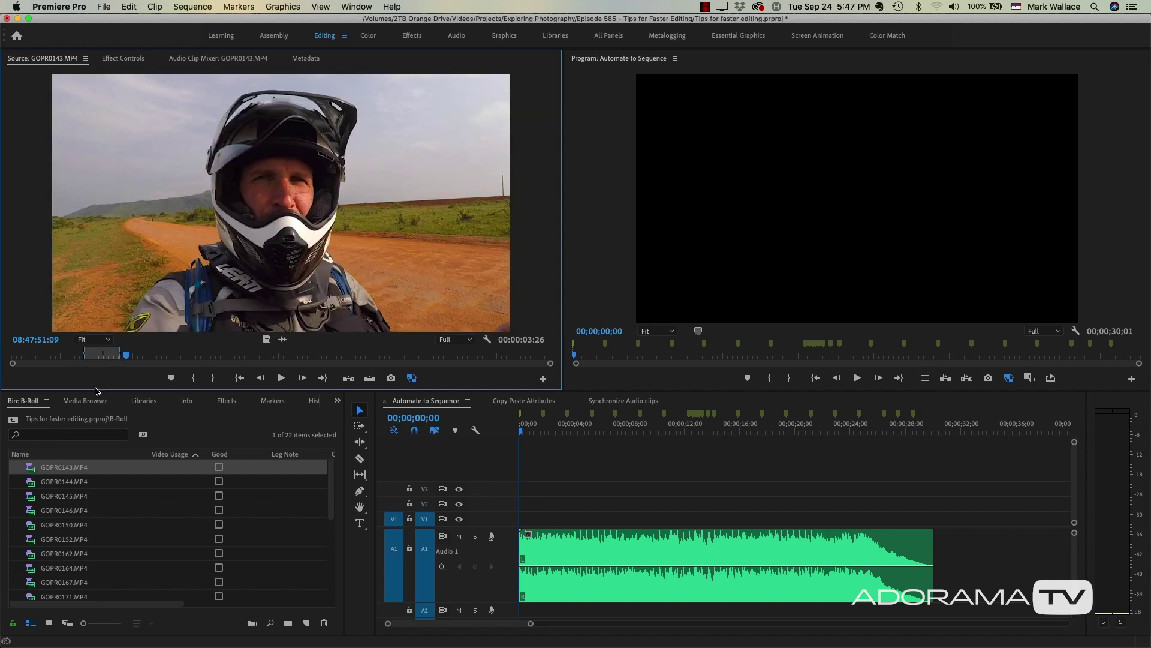
double_click(29, 485)
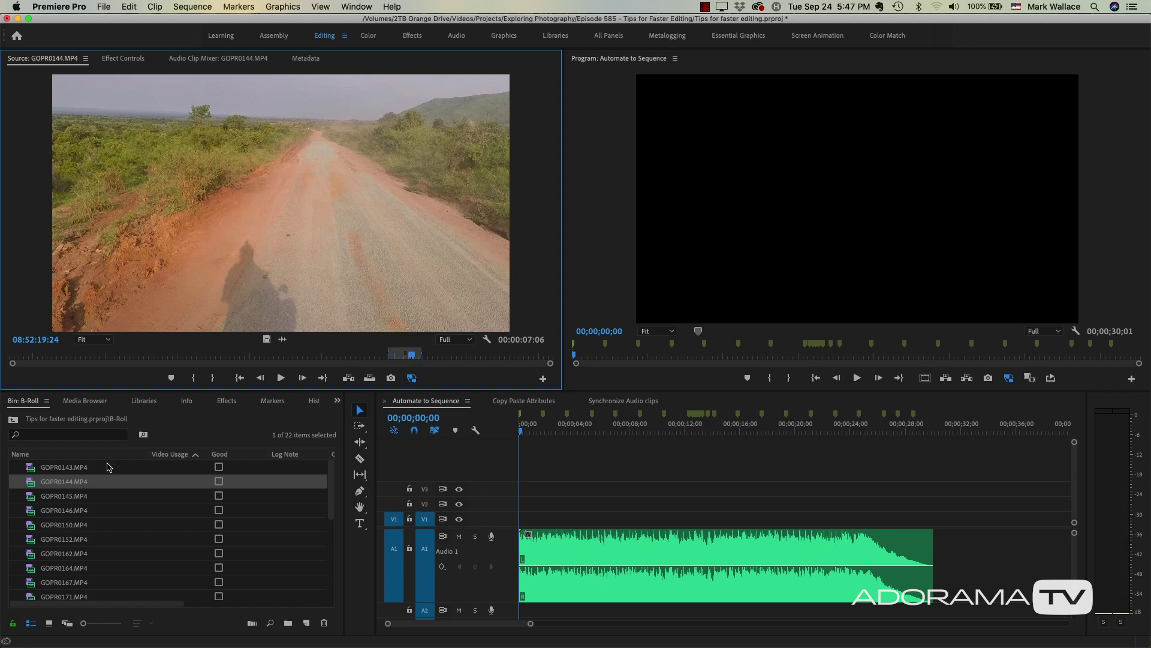
double_click(32, 501)
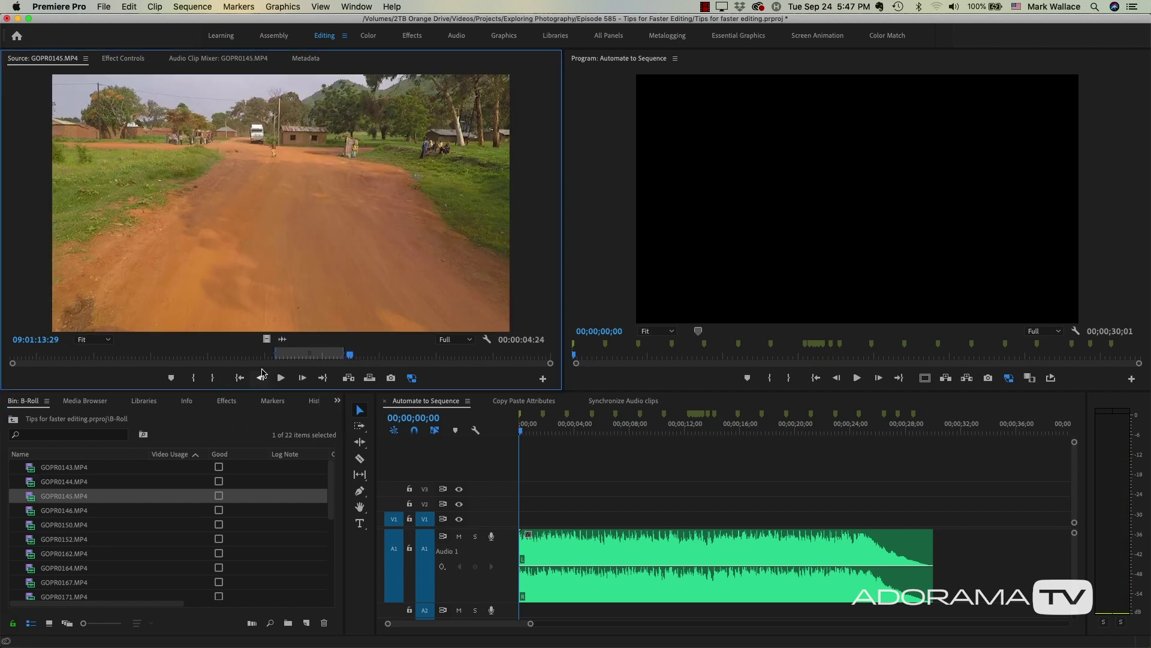
mouse_move(280, 356)
left_mouse_down()
mouse_move(306, 356)
mouse_move(284, 356)
left_mouse_up()
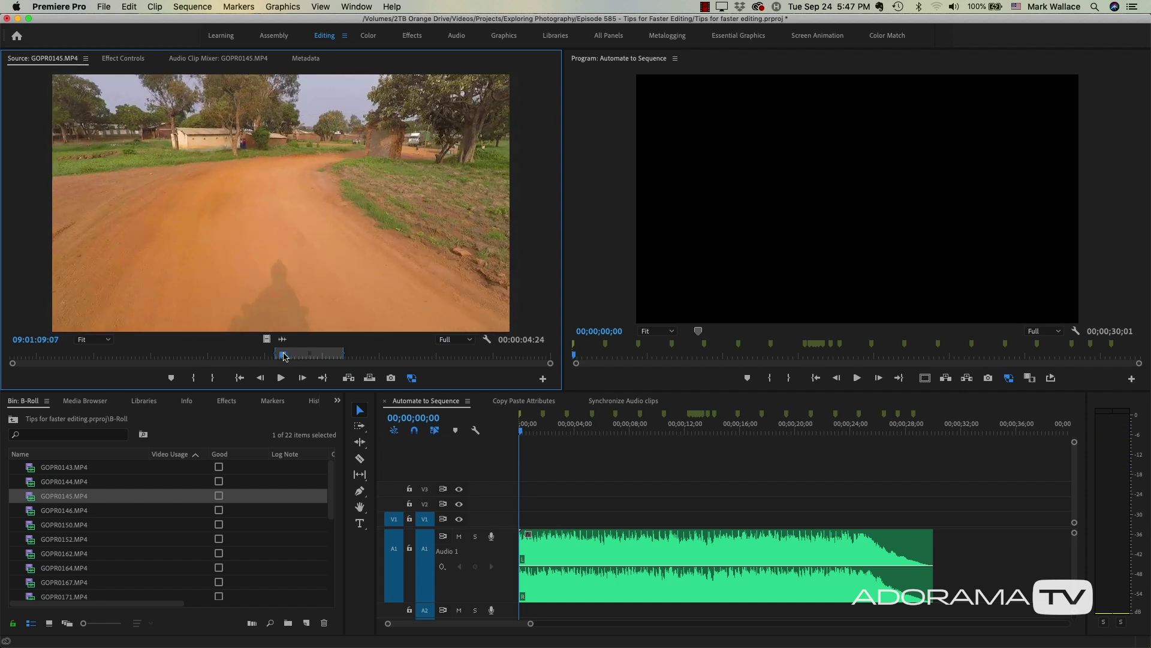
key("space")
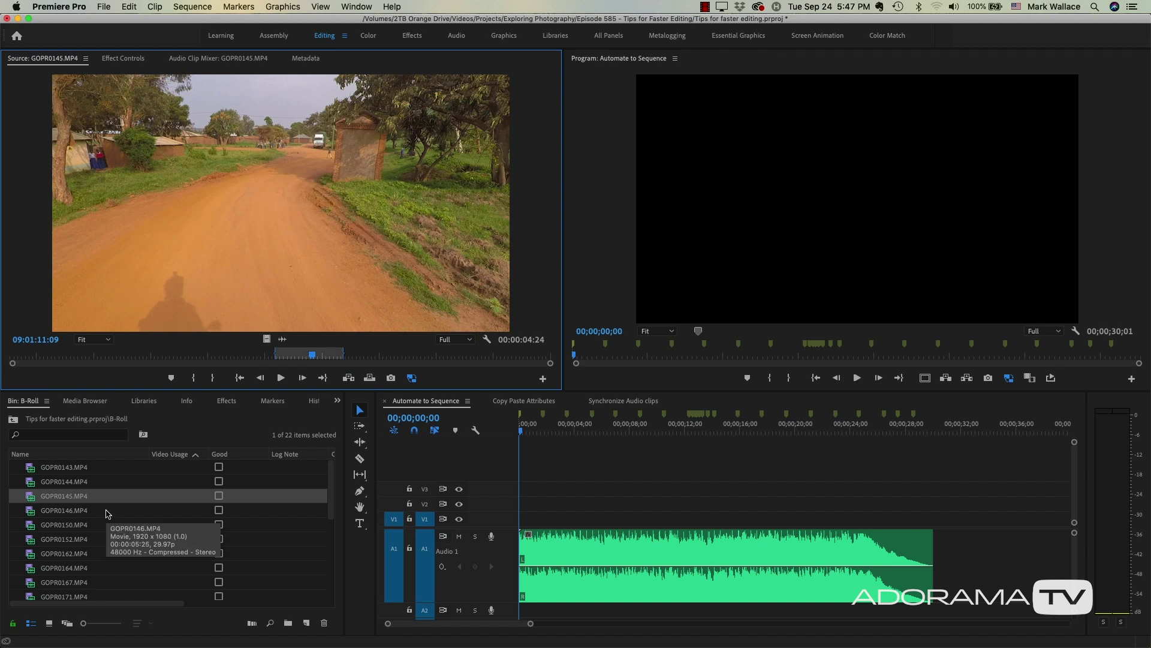
- Select all B-Roll clips from GOPR0143.MP4 through GOPR0193.MP4, leaving out the Mavic Footage bin
left_click(33, 471)
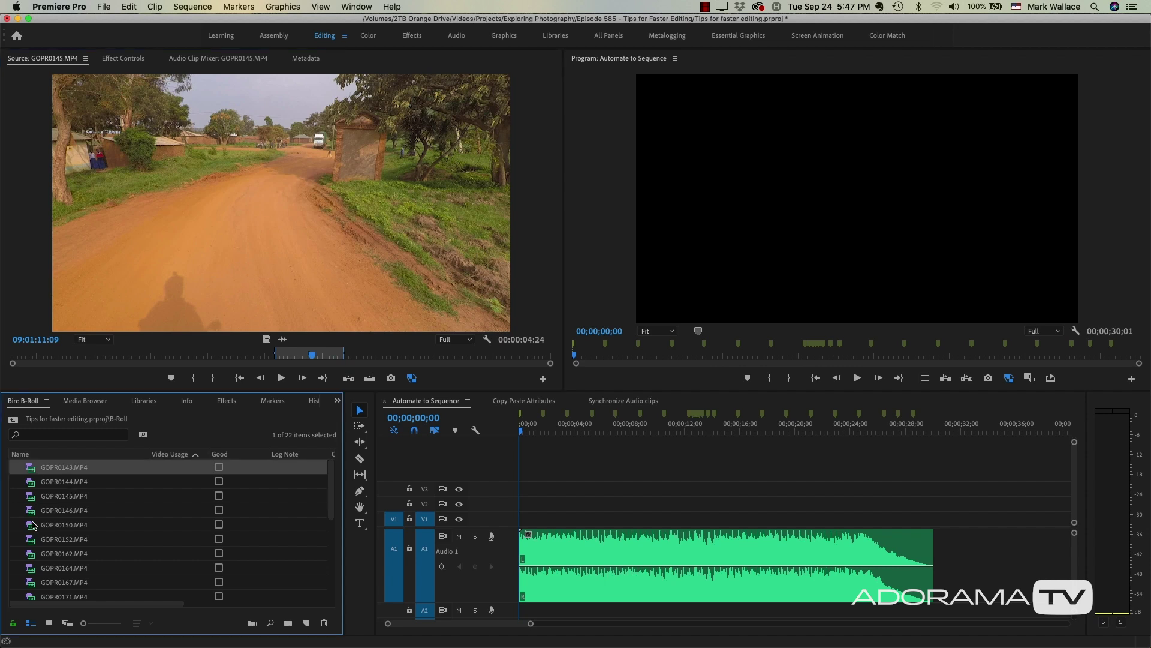
scroll(33, 526, "down", 1)
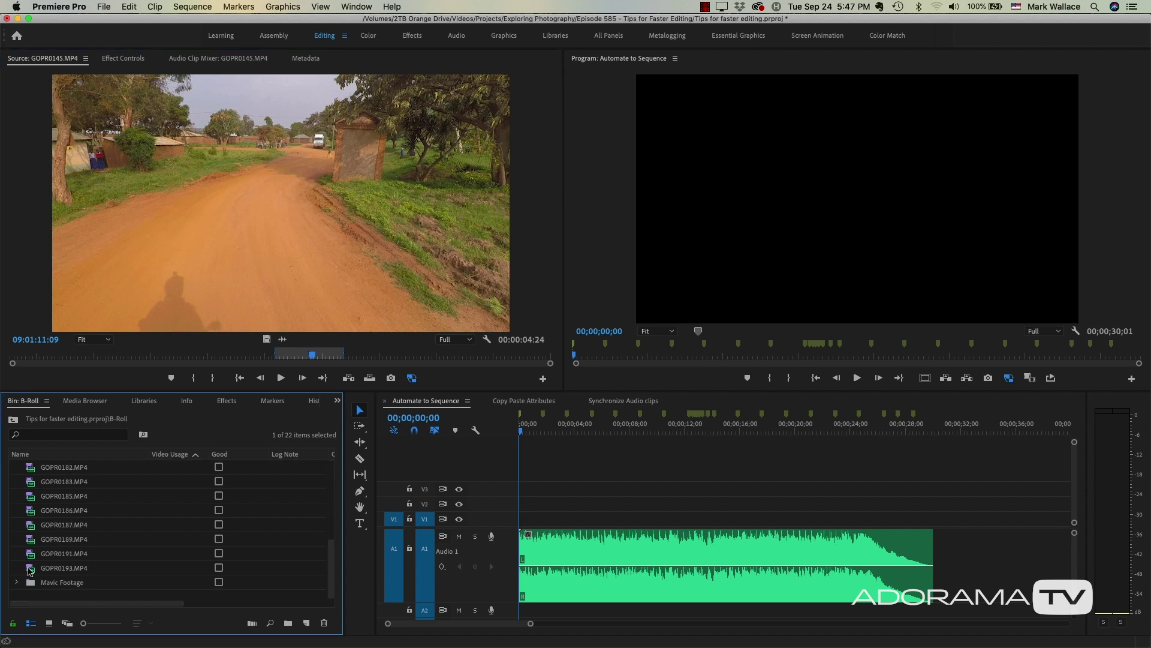
left_click(33, 567, "shift")
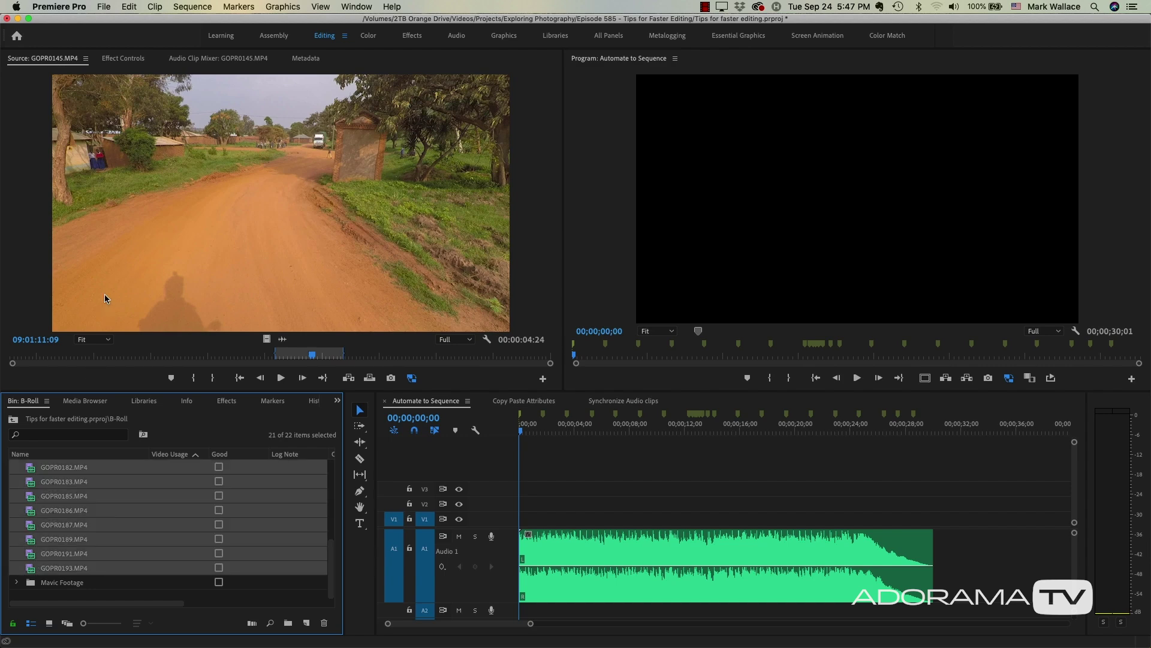
- Configure Automate to Sequence for the selected clips with Sort Order ordering, placement At Unnumbered Markers and the Overwrite Edit method
left_click(156, 7)
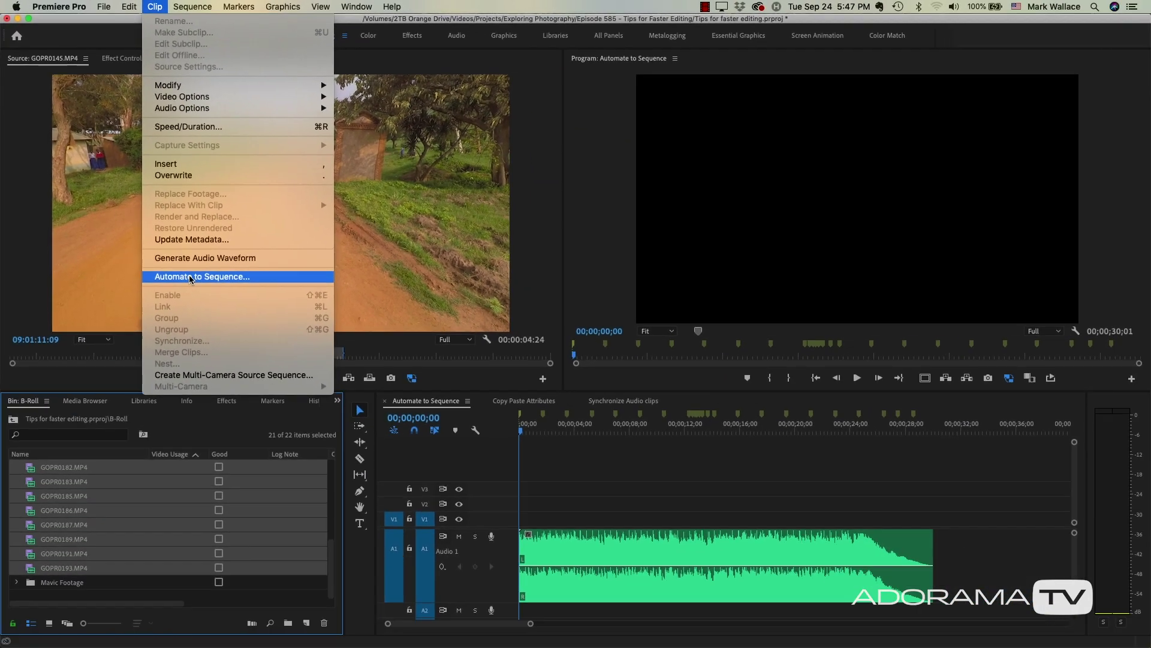
left_click(248, 442)
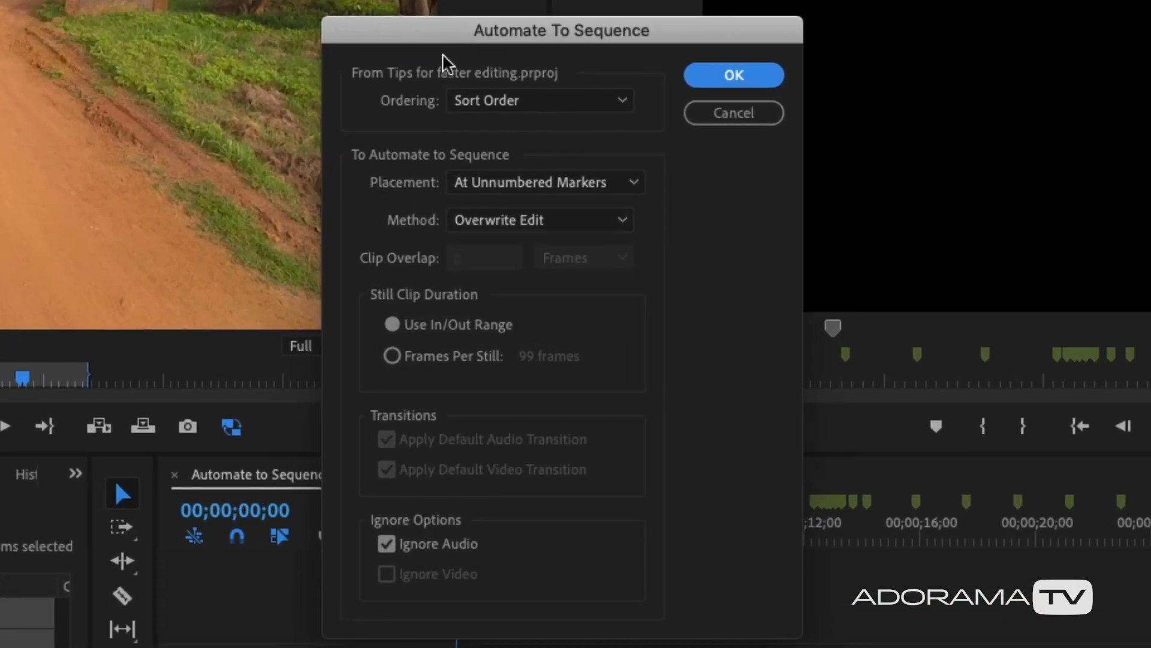
left_click(564, 103)
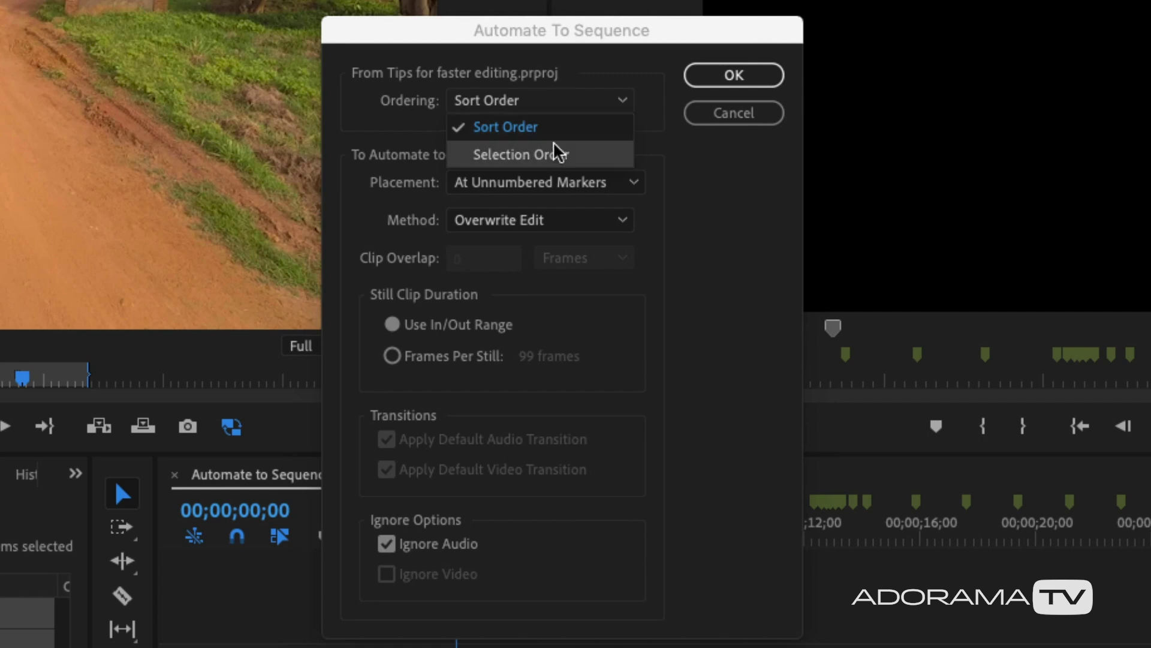
left_click(555, 130)
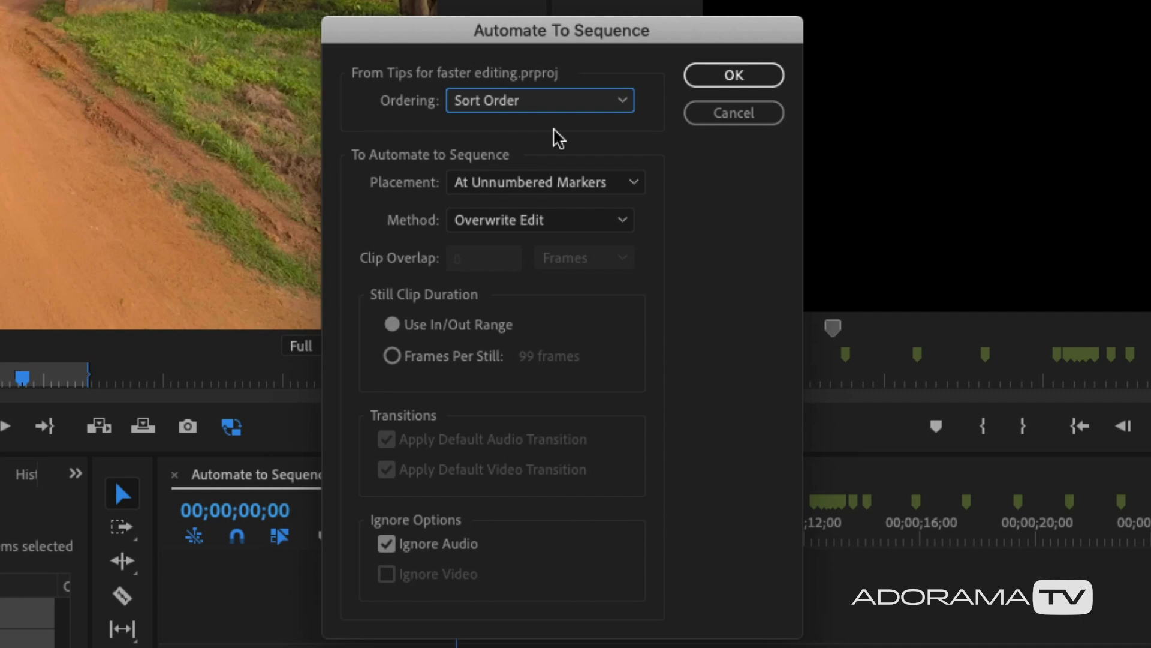
left_click(536, 186)
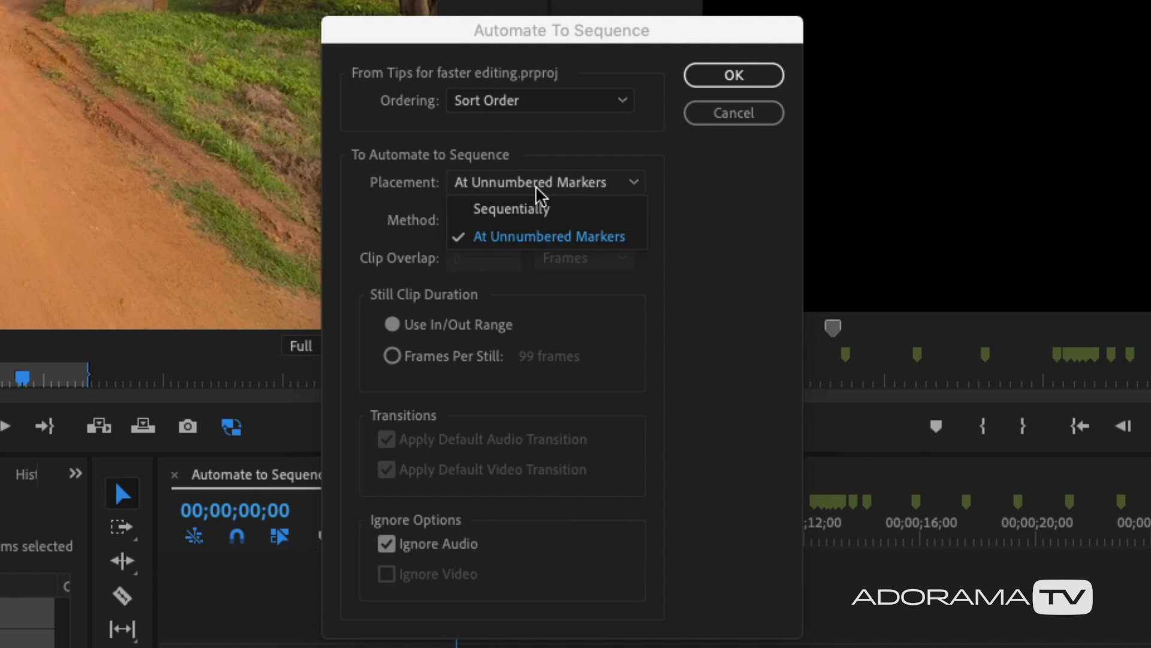
left_click(561, 243)
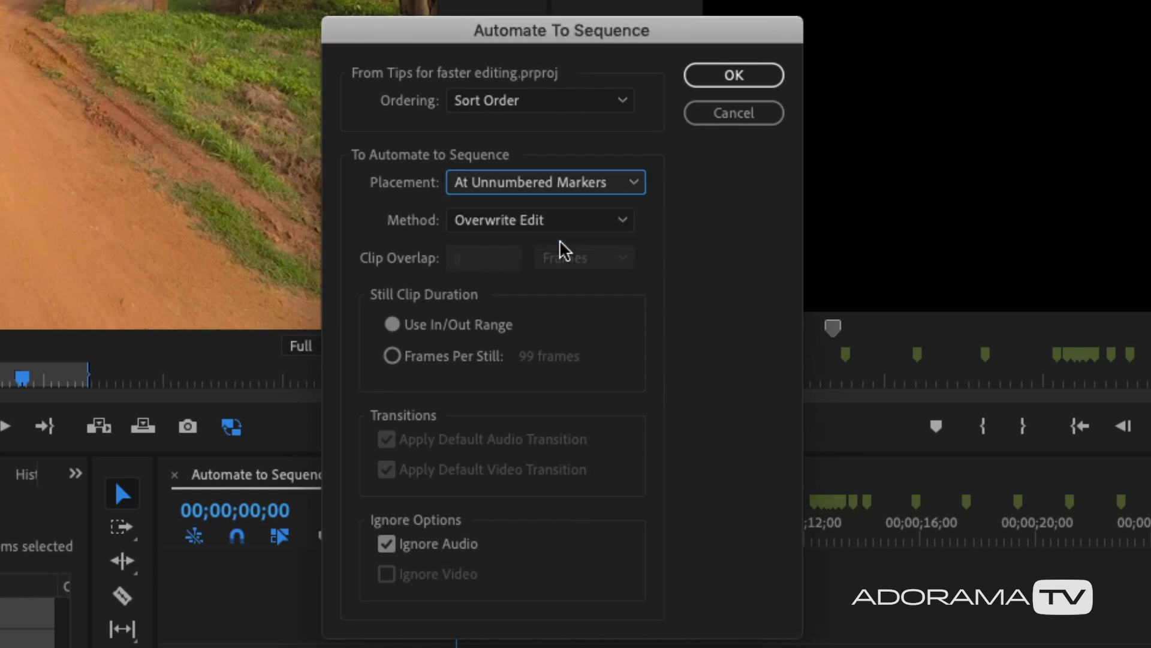
left_click(585, 226)
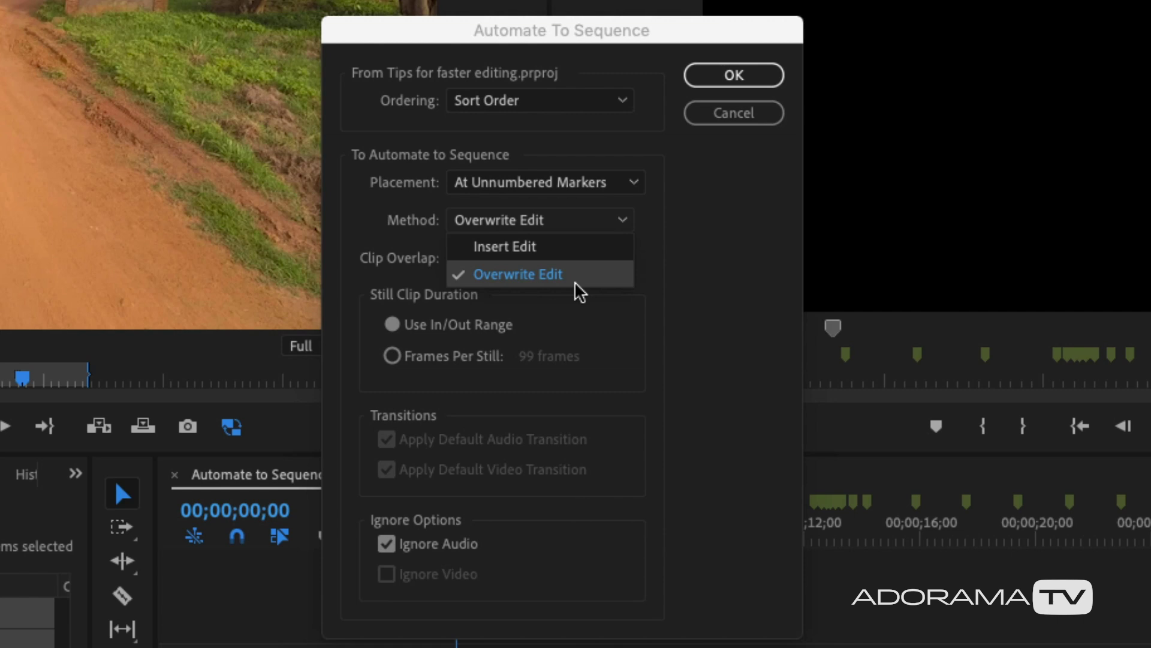
left_click(663, 296)
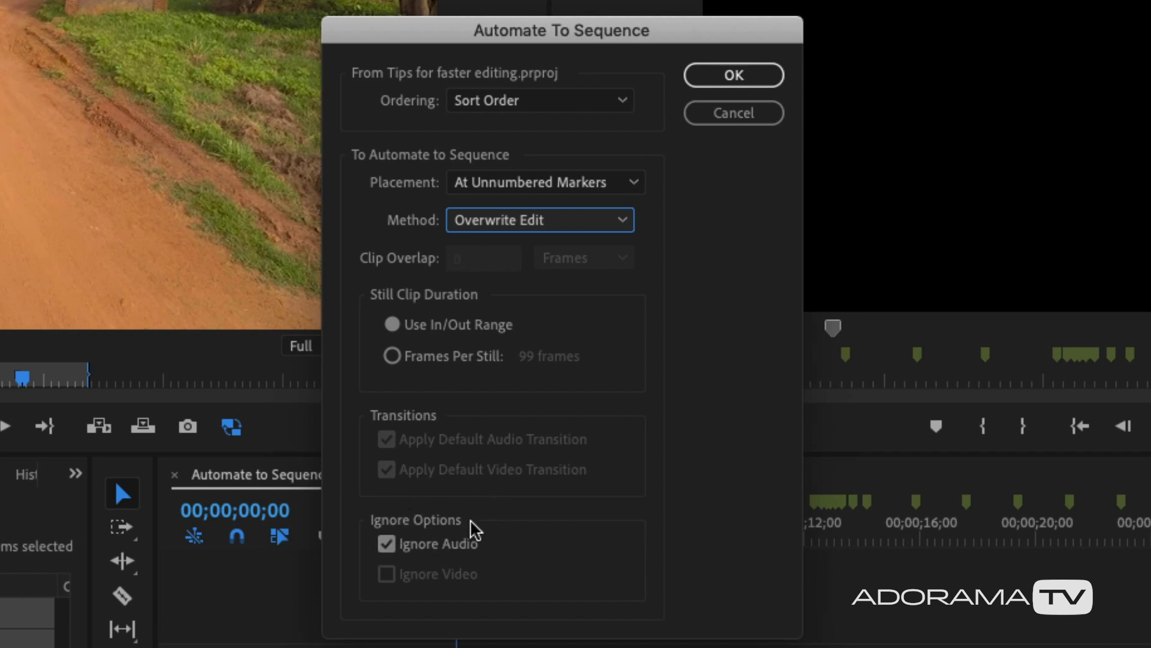
- Keep Ignore Audio enabled and run Automate to Sequence to place the clips on the markers
left_click(387, 545)
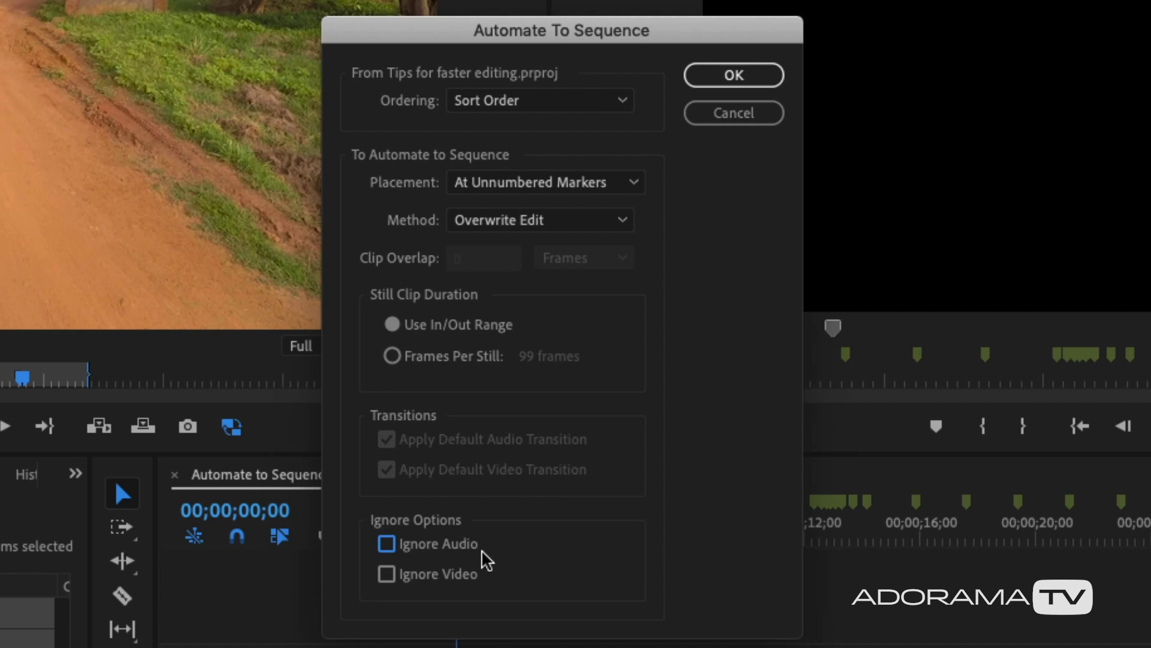
left_click(443, 548)
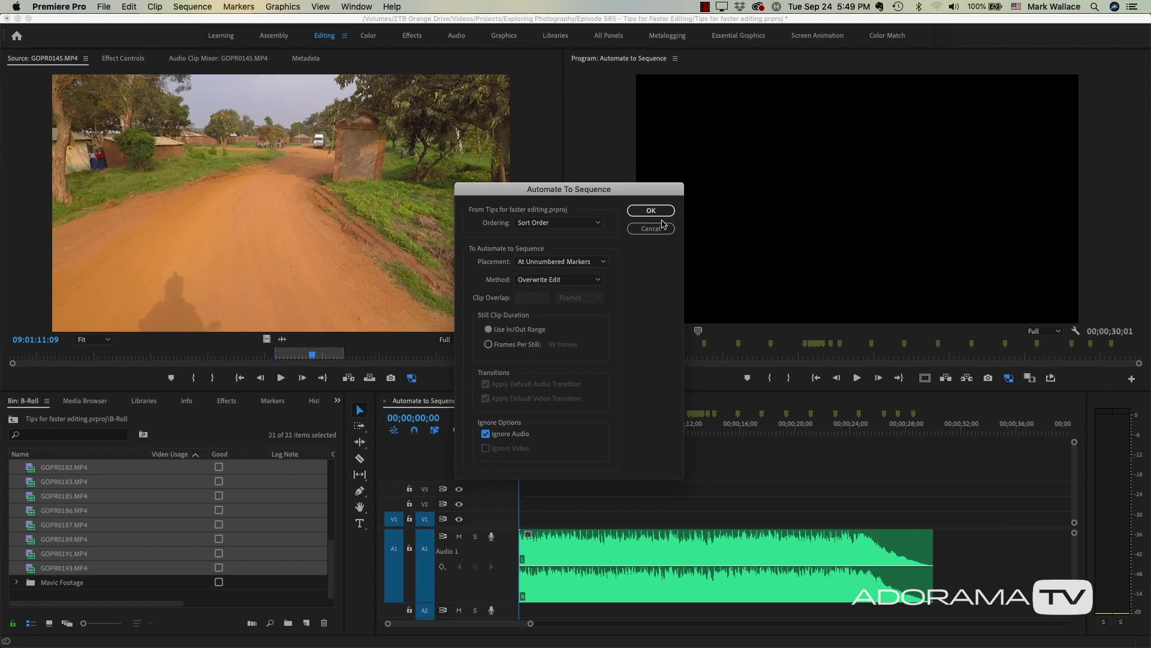
left_click(657, 210)
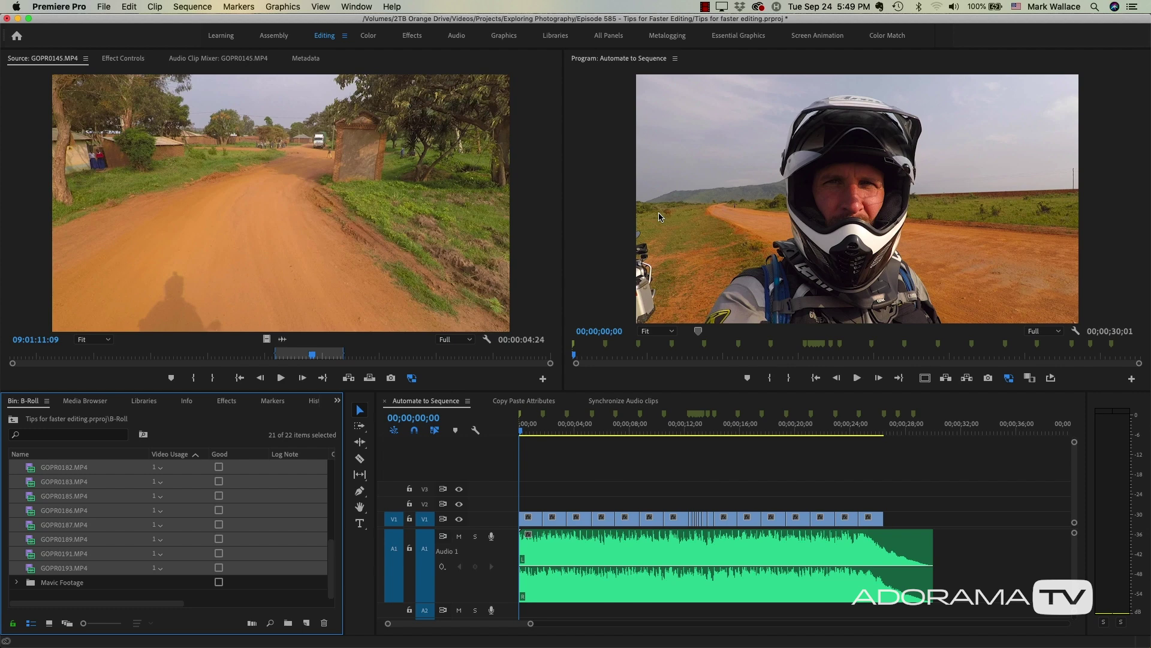
- Play the assembled sequence from the start and again from about 00;00;11;19 to check the cuts against the music
key("space")
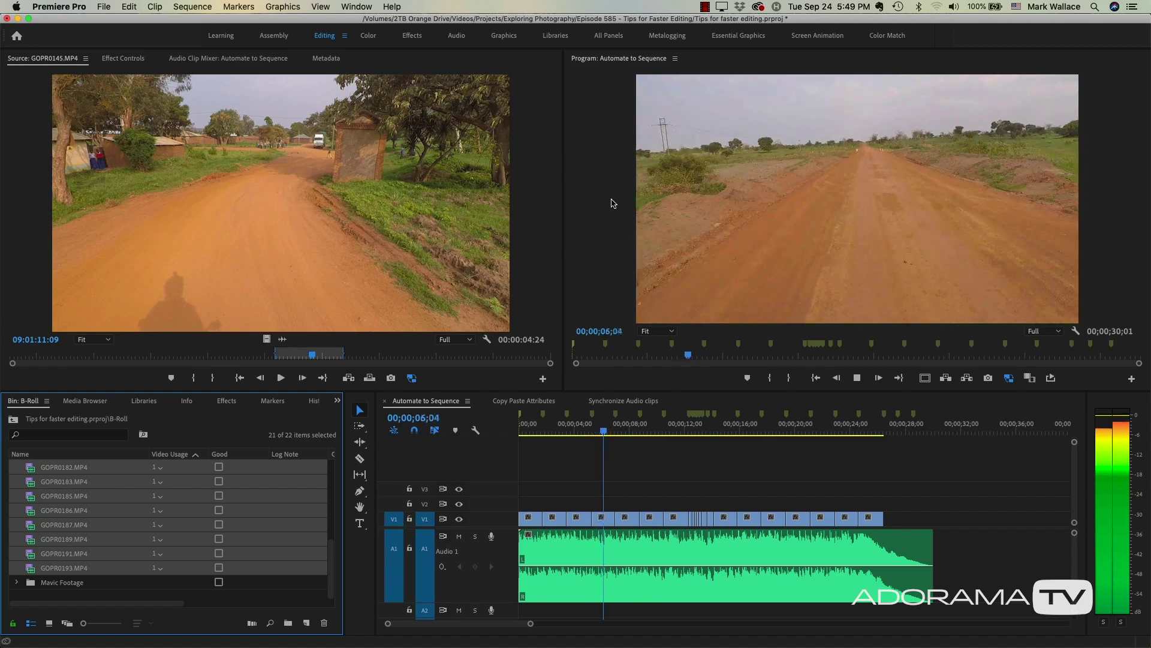
key("space")
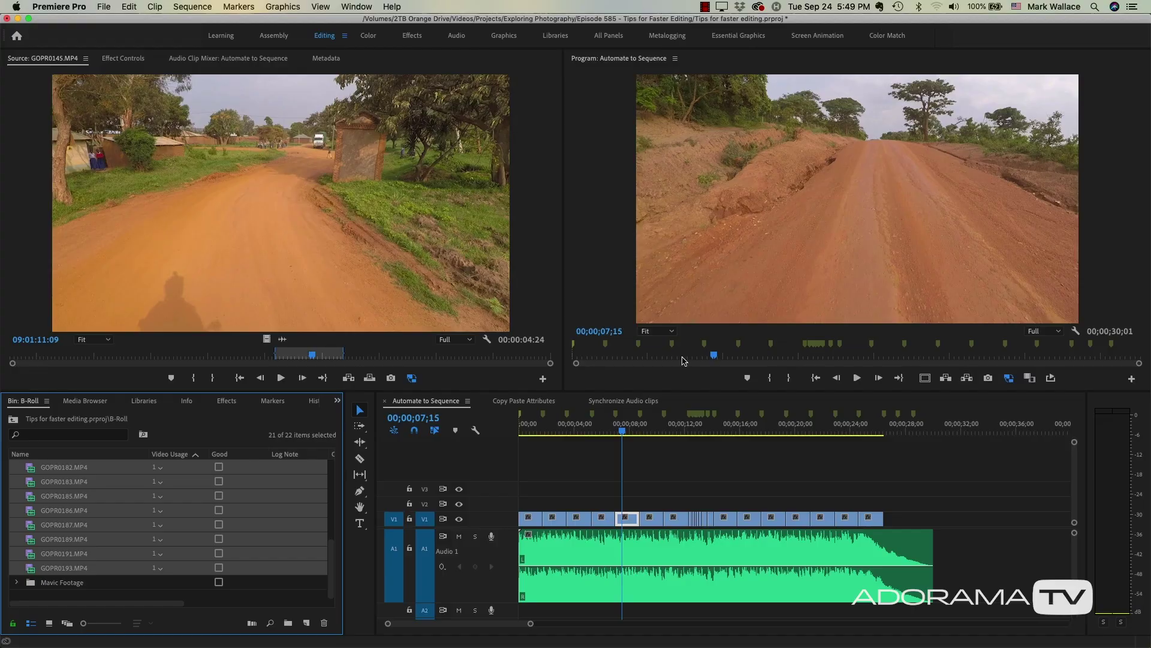
left_click(684, 430)
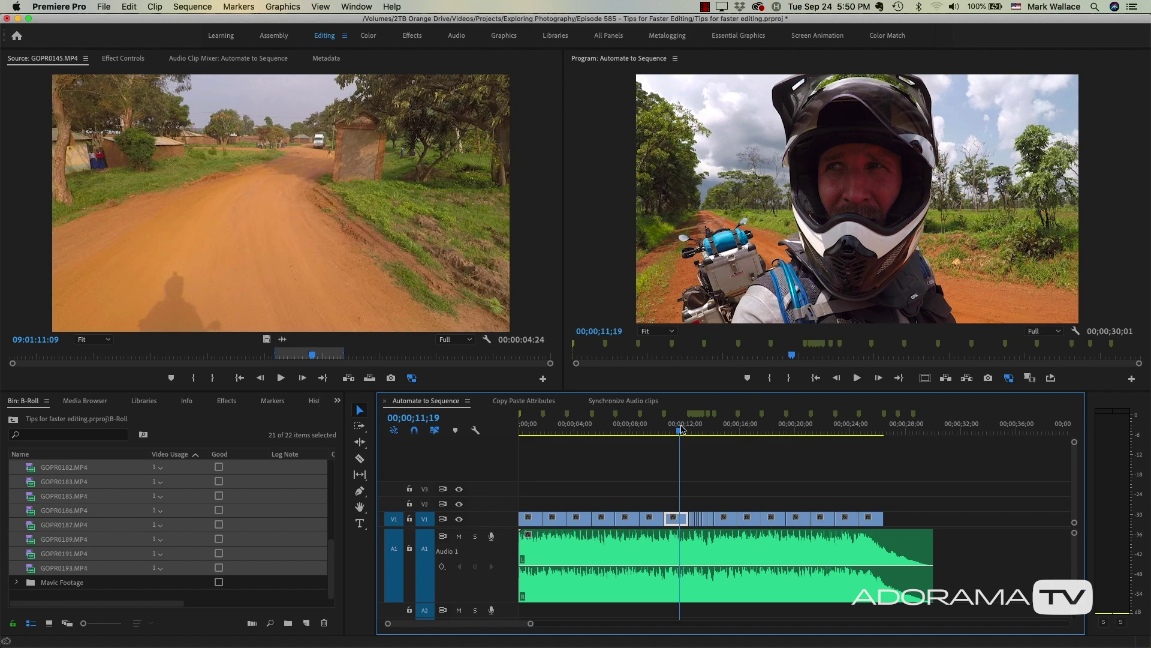
key("space")
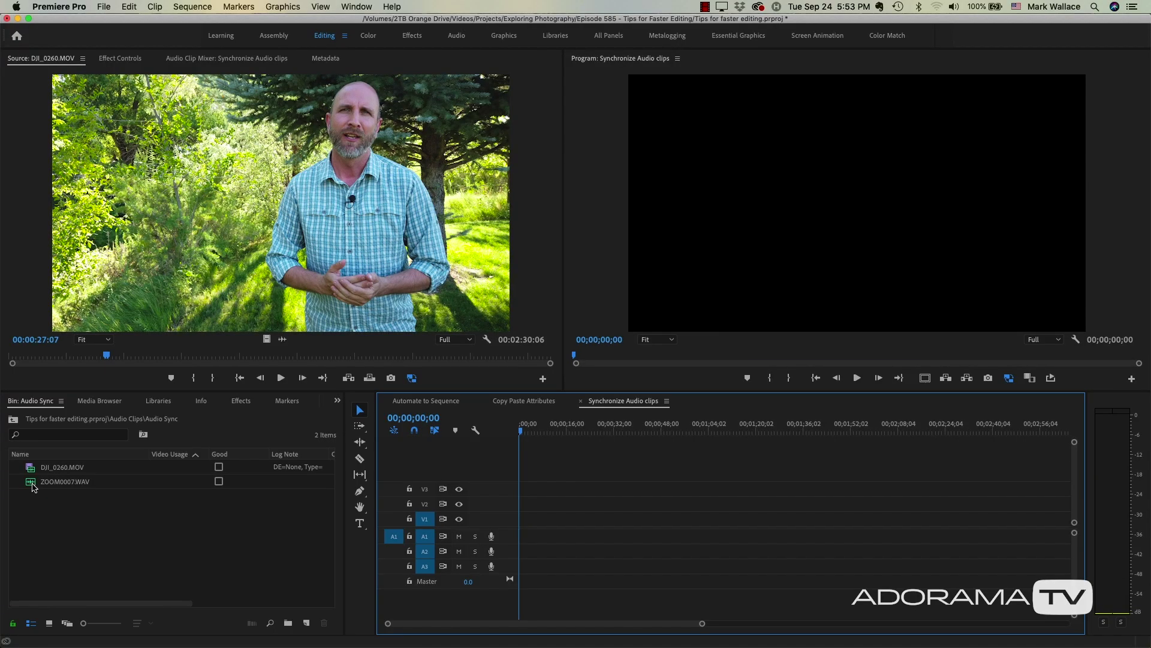
- Open the ZOOM0007.WAV recording from the Audio Sync bin to examine its waveform
double_click(32, 487)
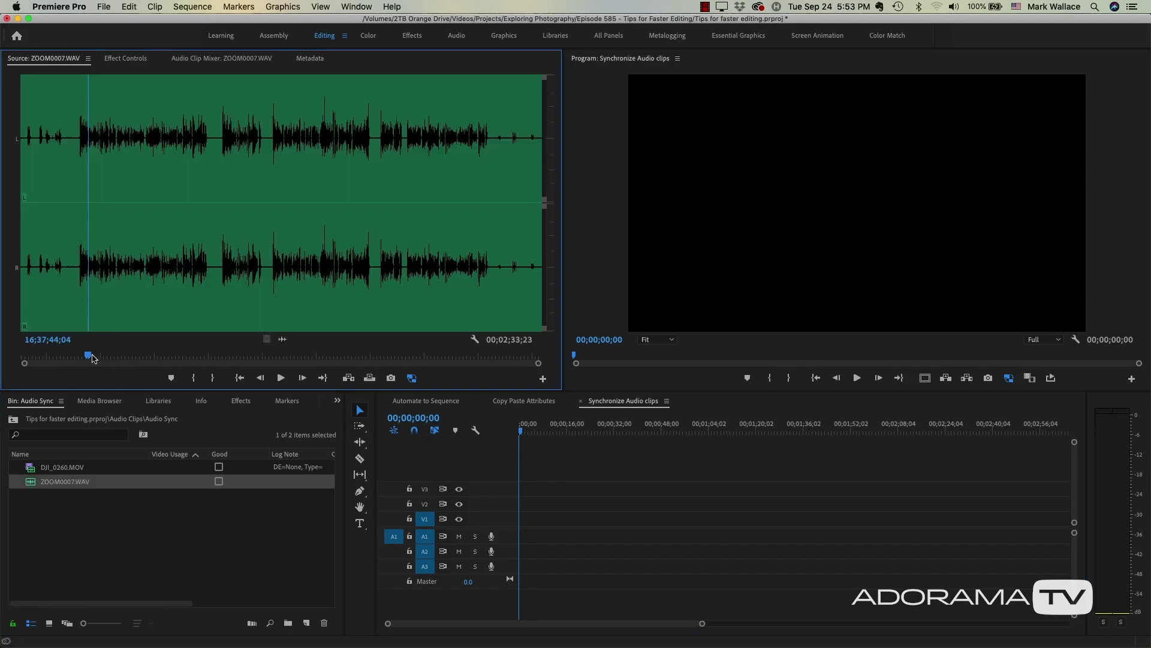
- Listen to ZOOM0007.WAV and to the DJI_0260.MOV clip to compare the separate recording with the camera sound
key("space")
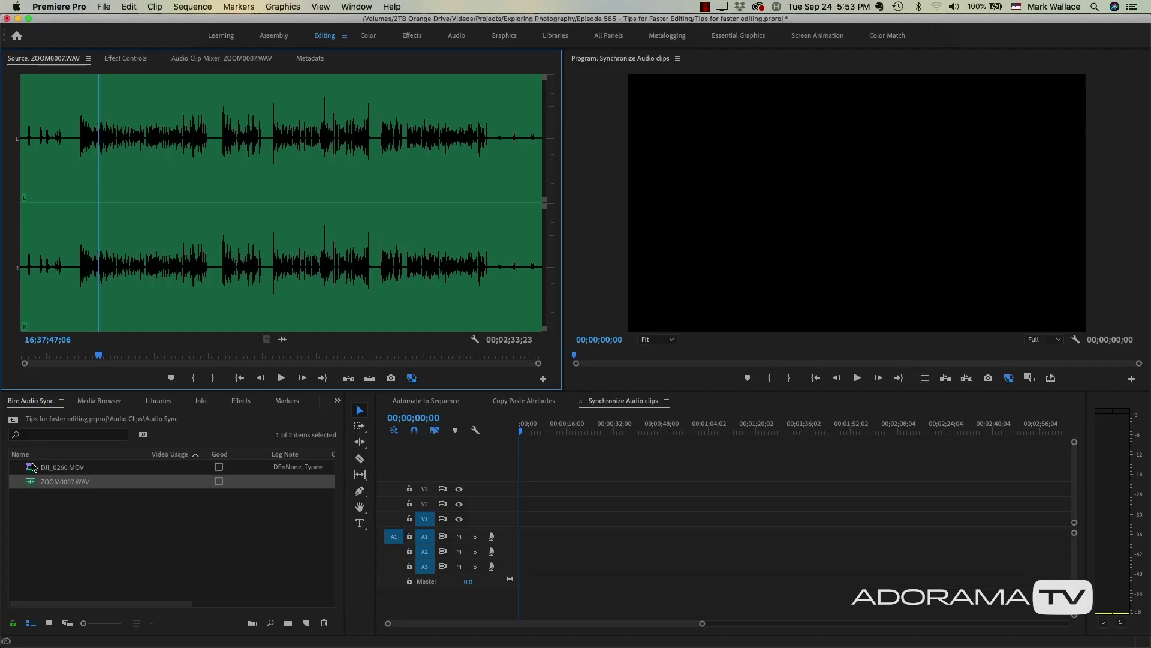
double_click(31, 471)
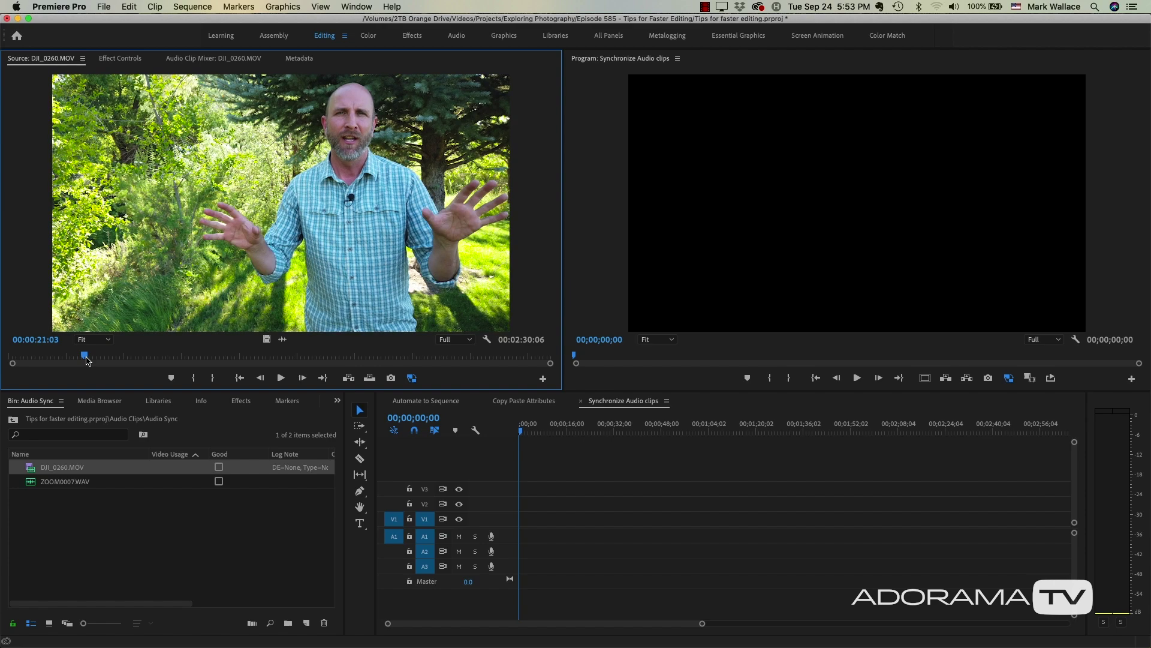
key("space")
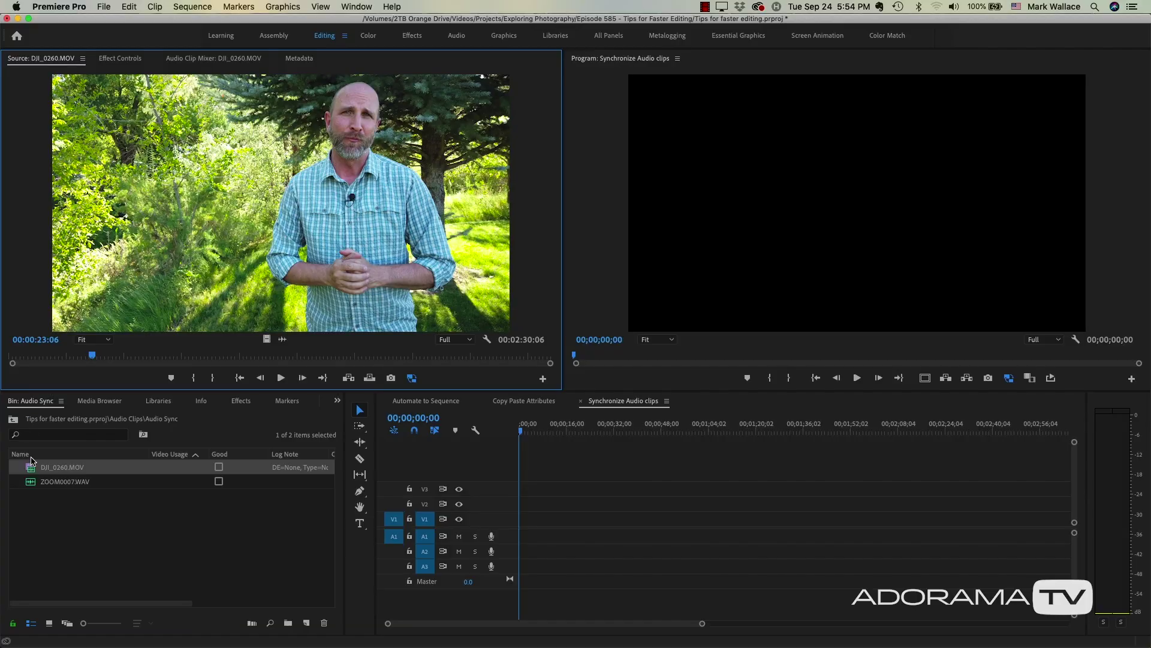
- Place DJI_0260.MOV on tracks V1 and A1 near the sequence start, keeping the existing sequence settings
left_click_drag(31, 472, 535, 520)
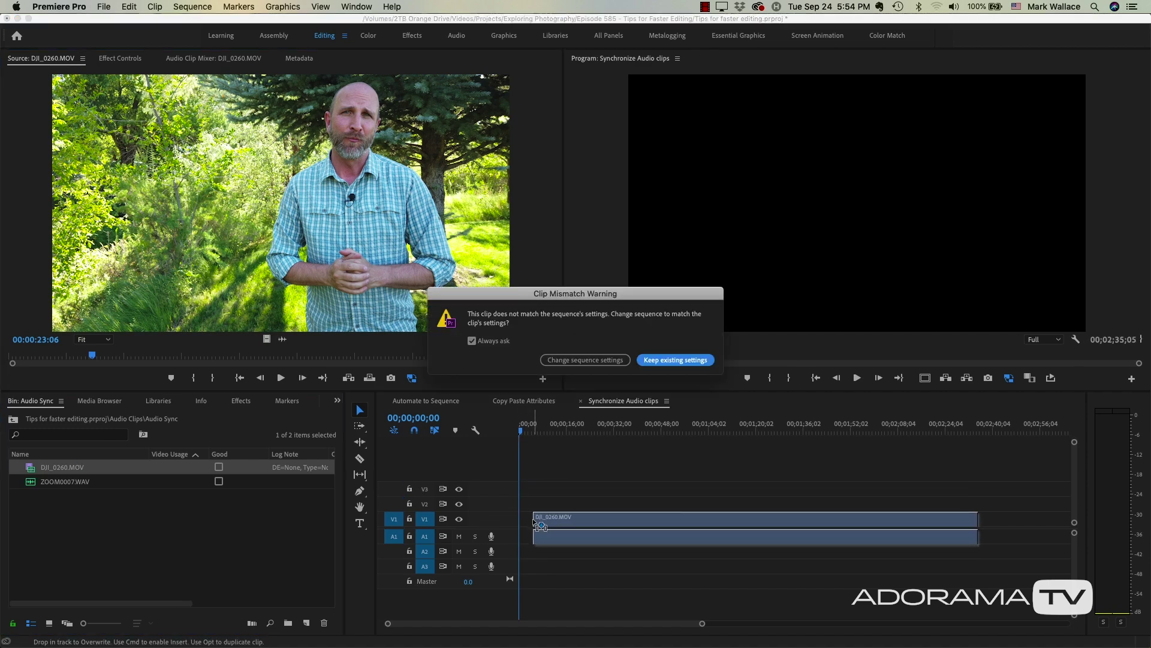
left_click(680, 361)
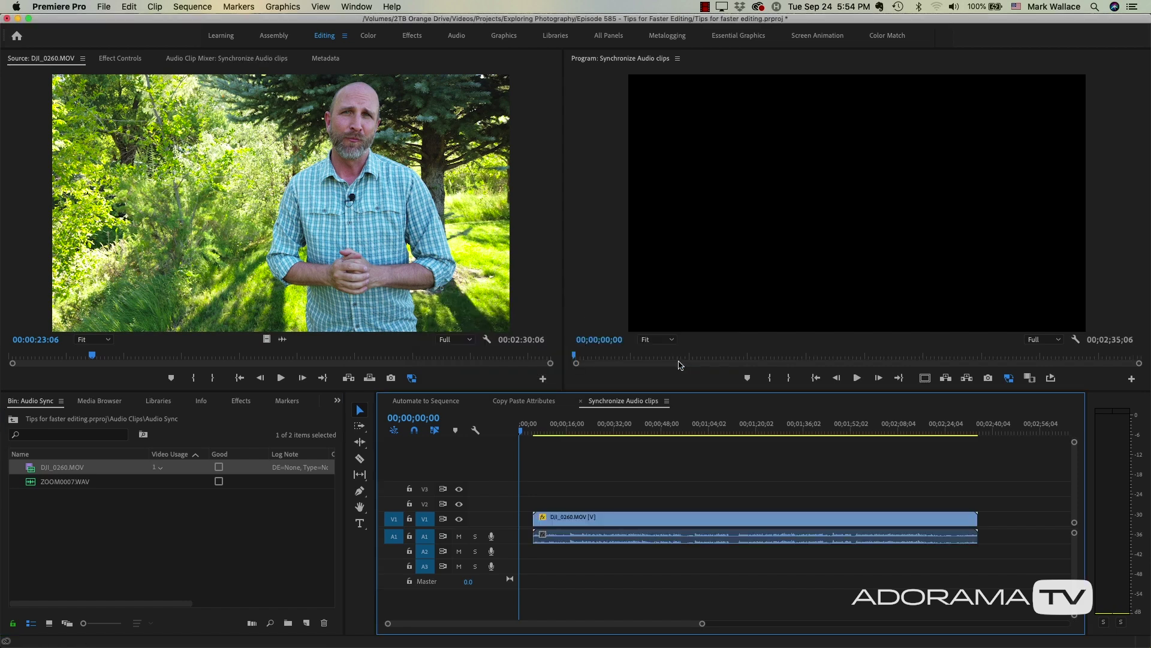
- Place ZOOM0007.WAV on track A2 and synchronize it with the DJI_0260.MOV clip
left_click(224, 521)
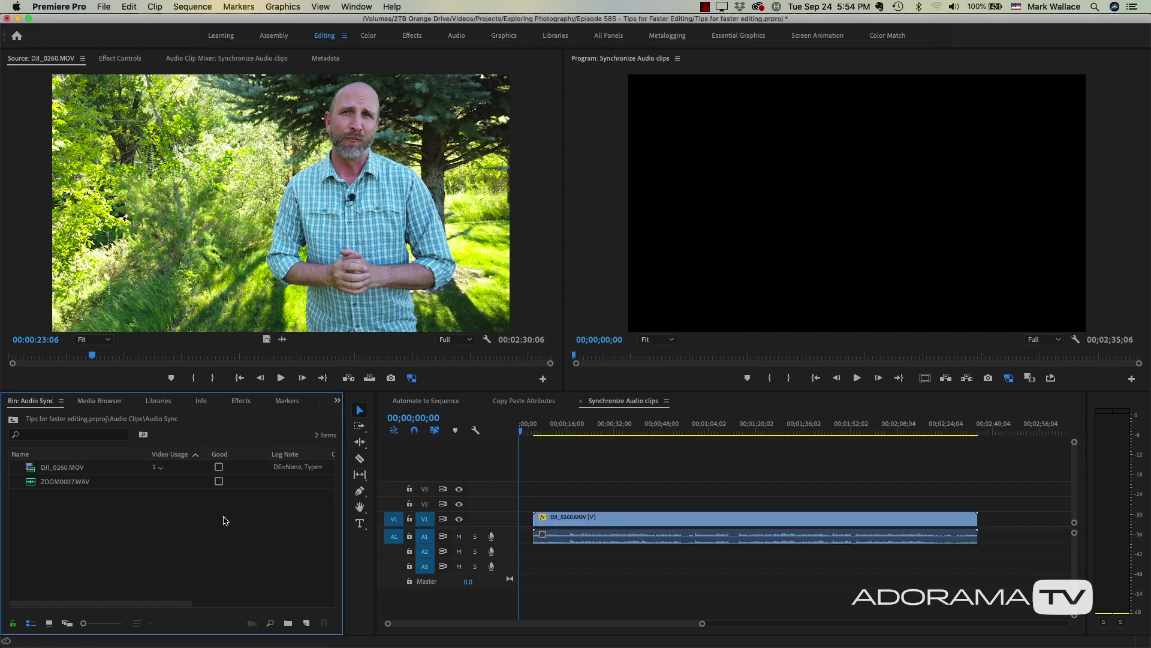
left_click(29, 488)
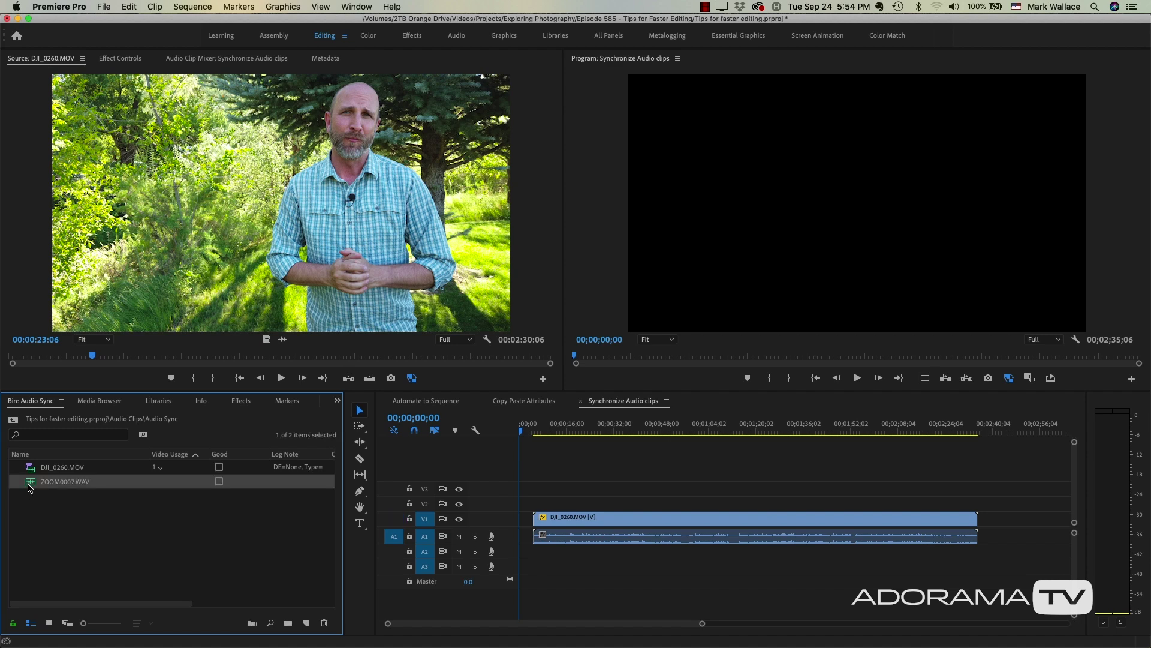
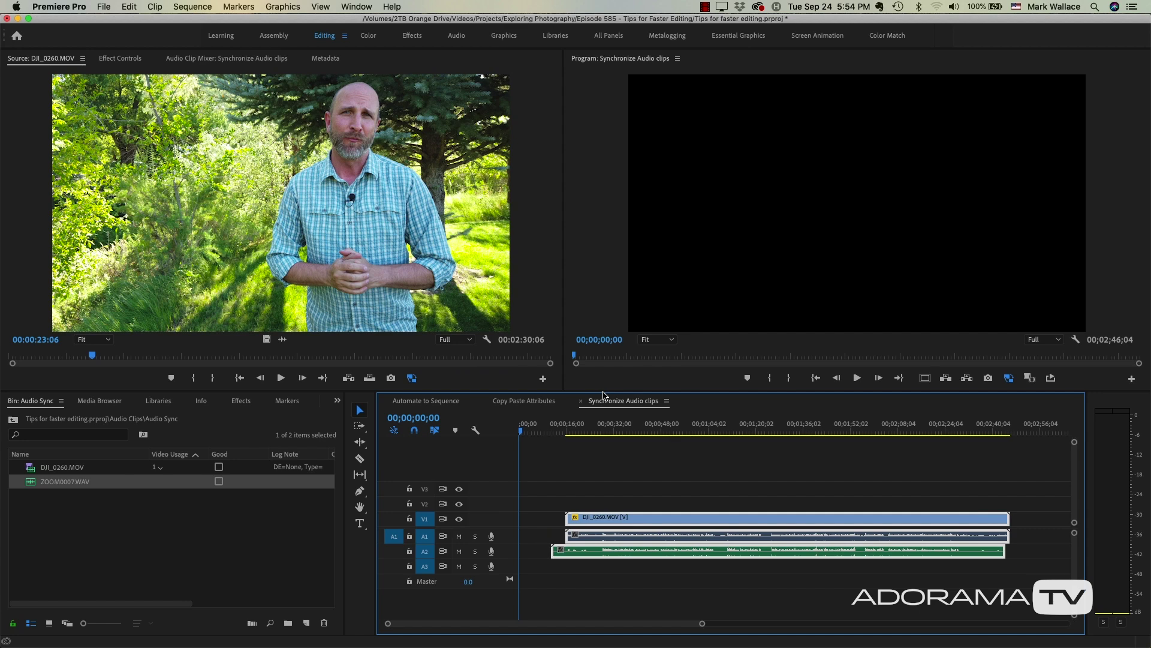
left_click(608, 468)
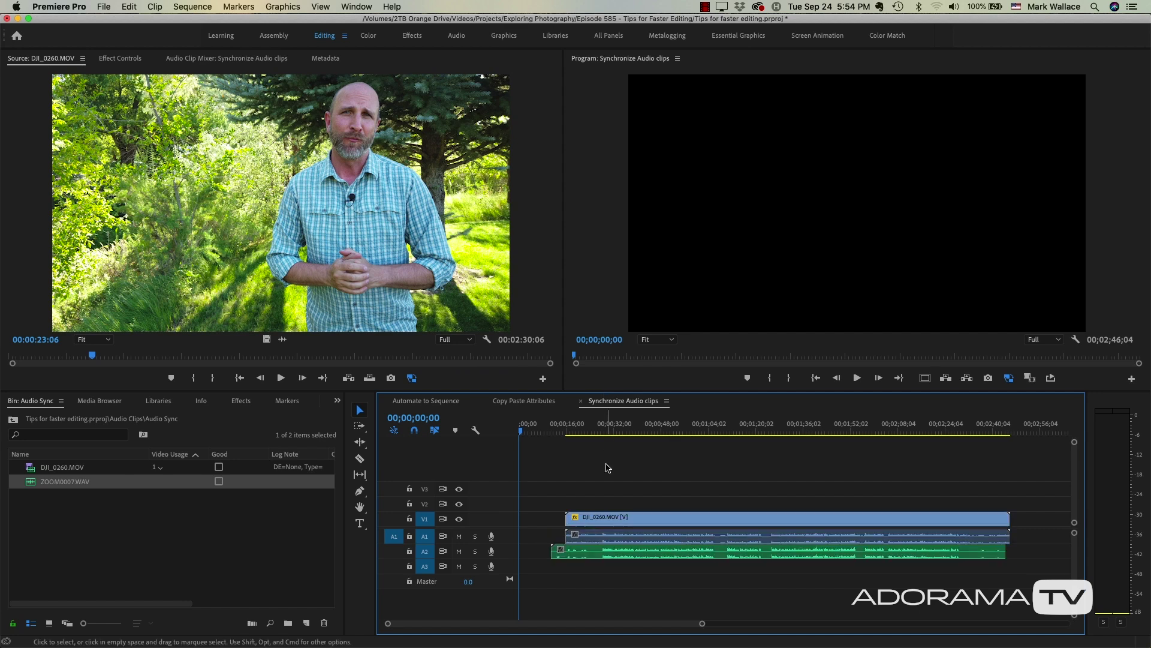
- Play the sequence from the start of the speech to check the sync between both audio tracks
left_click(596, 430)
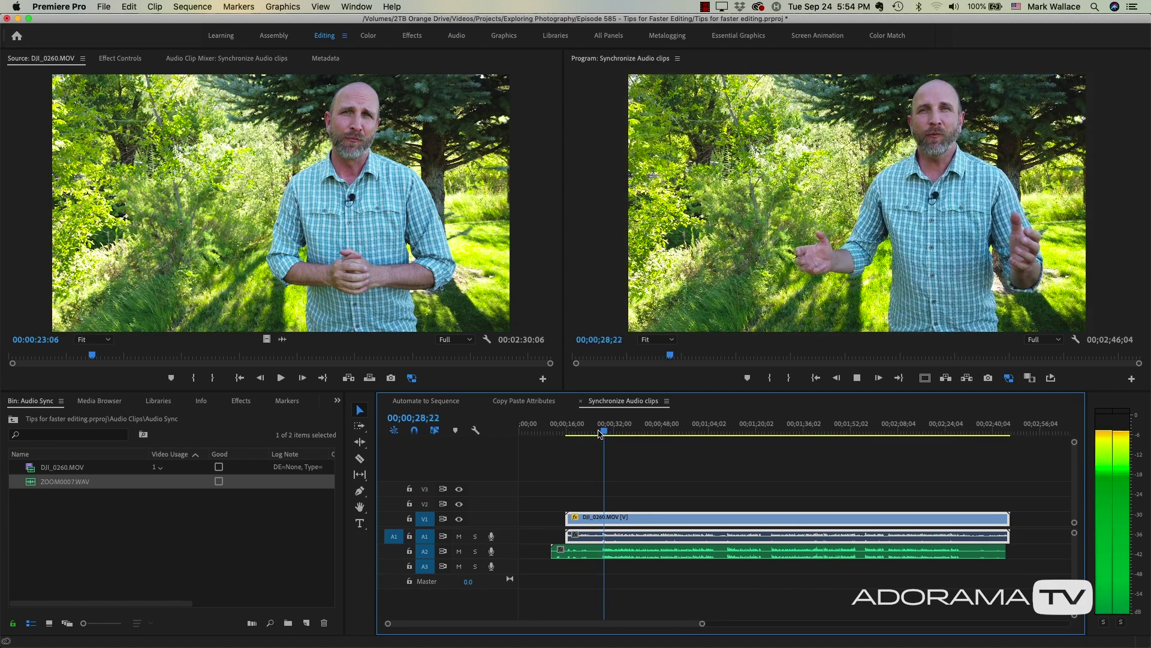
key("space")
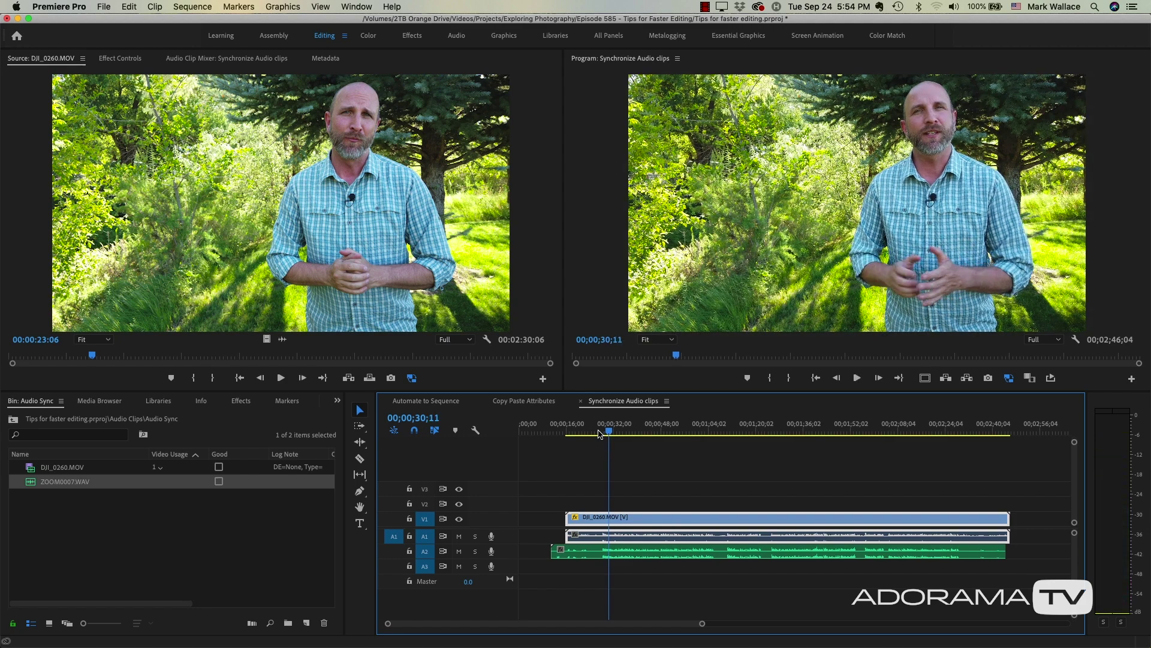
left_click(627, 497)
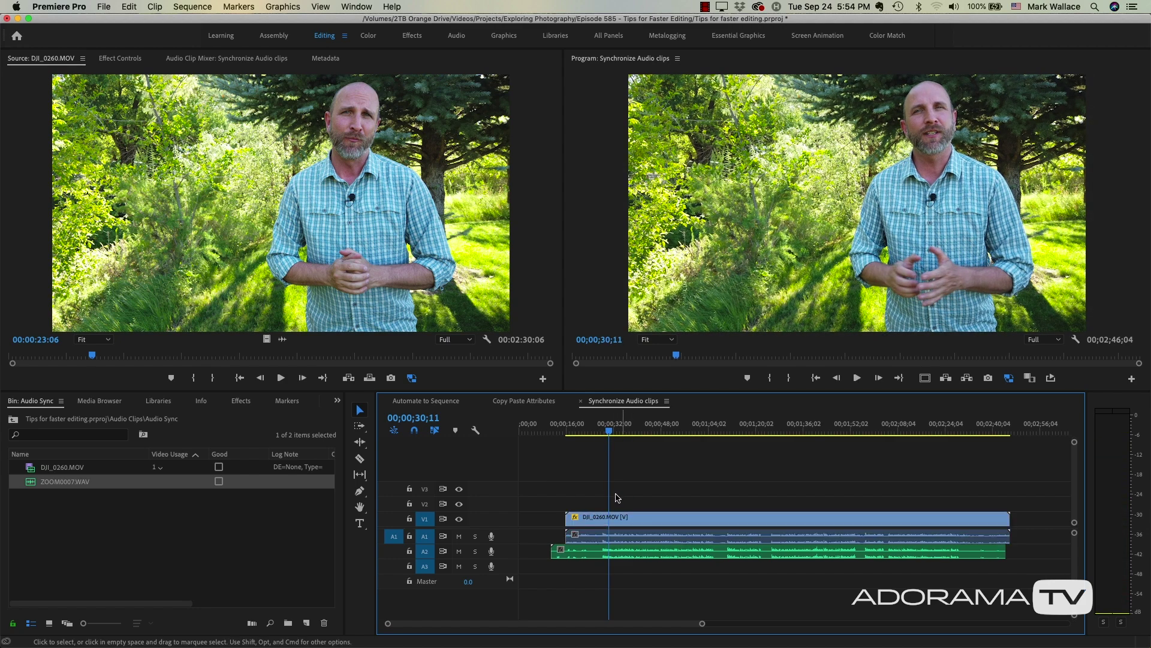
- Cut the clips on all tracks at 00;00;27;15 and delete the segments before the cut
left_click_drag(608, 433, 601, 433)
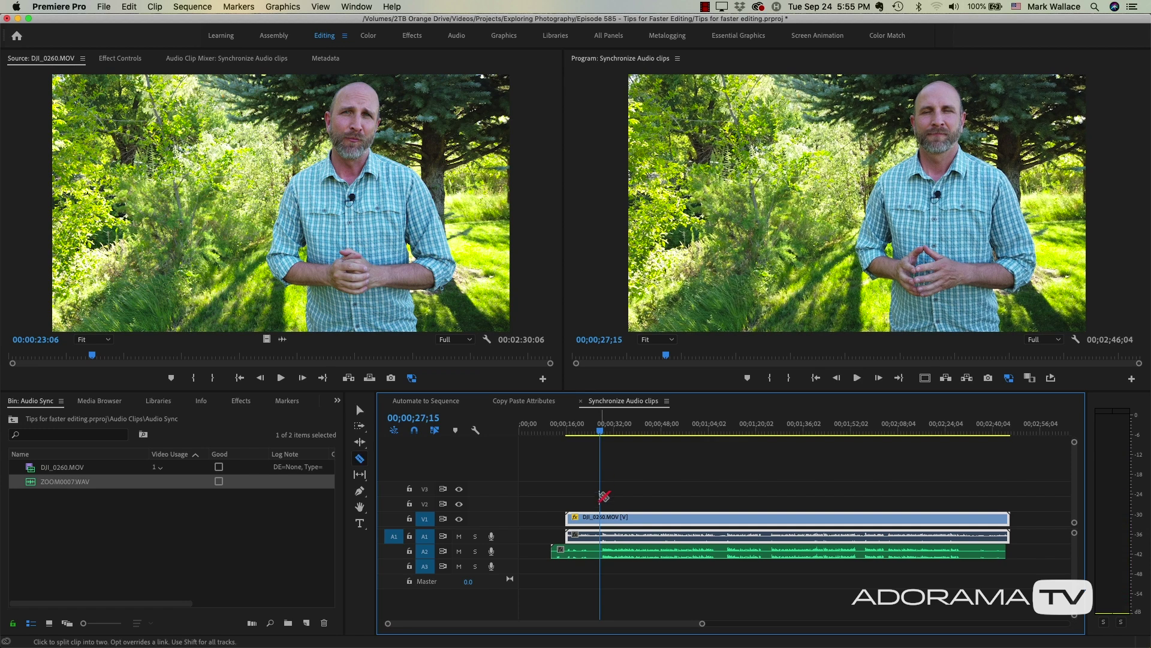
left_click(600, 516)
key("v")
left_click_drag(572, 498, 578, 555)
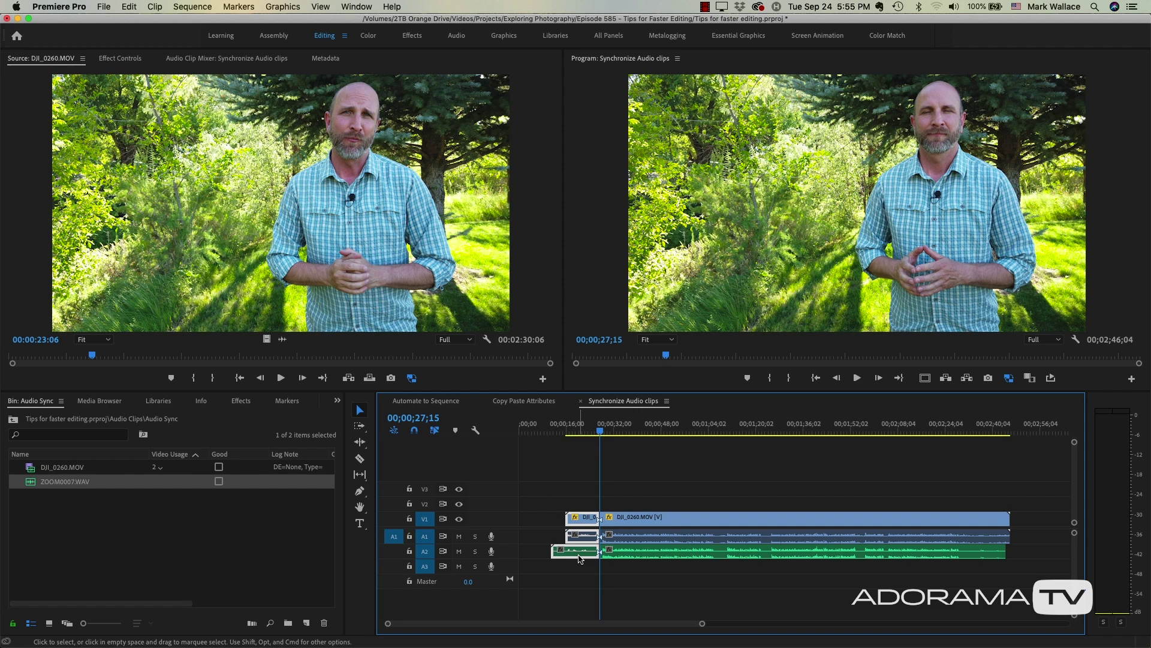
key("Delete")
- Unlink DJI_0260.MOV and delete its camera audio from track A1
left_click(635, 541)
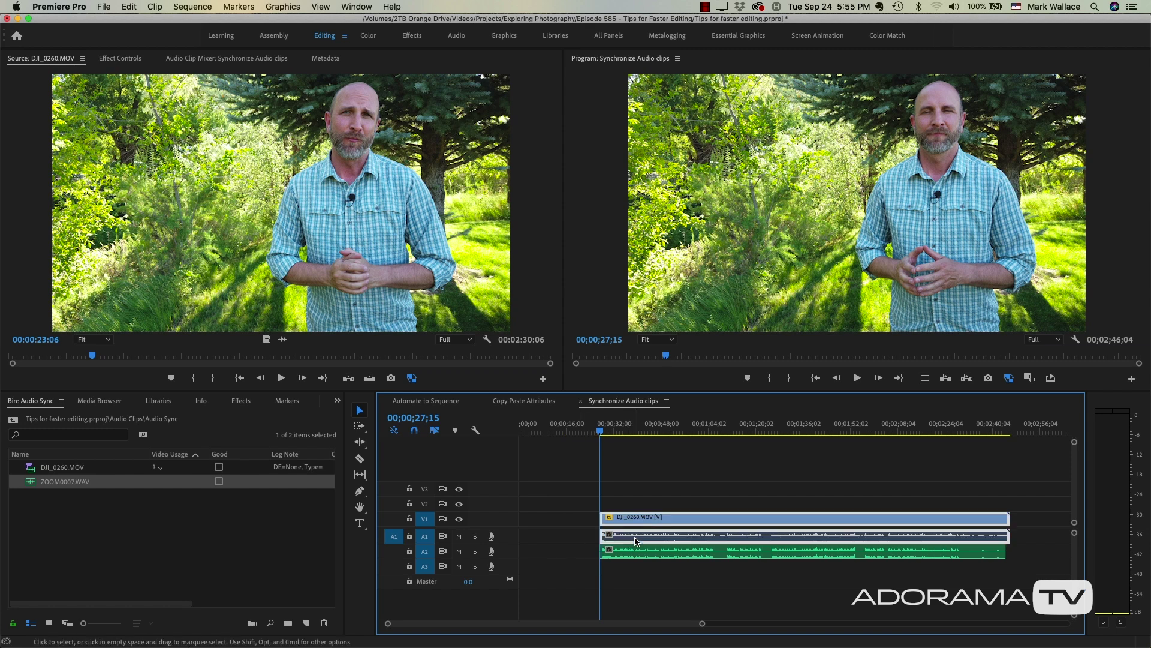
right_click(637, 541)
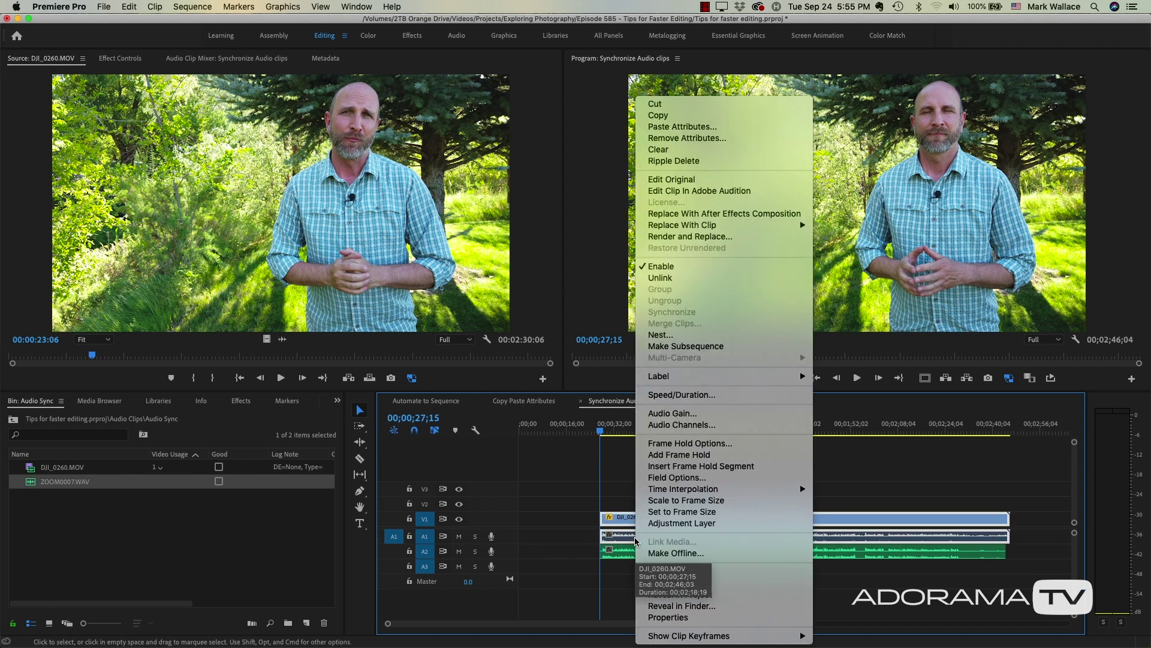
left_click(696, 278)
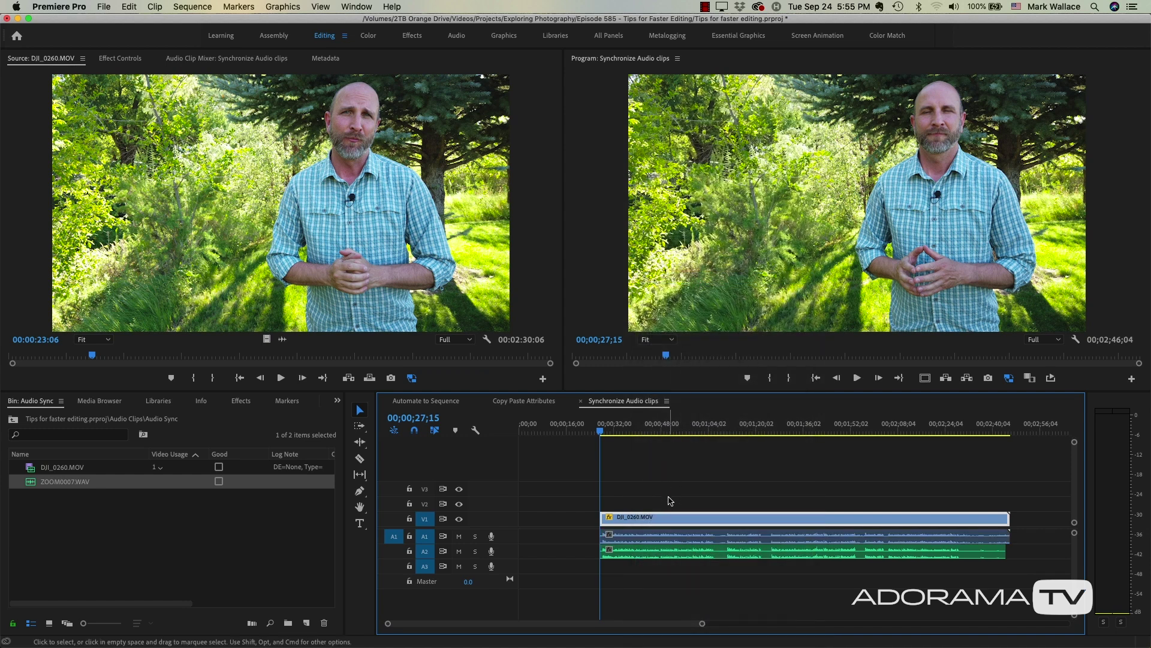
left_click(664, 536)
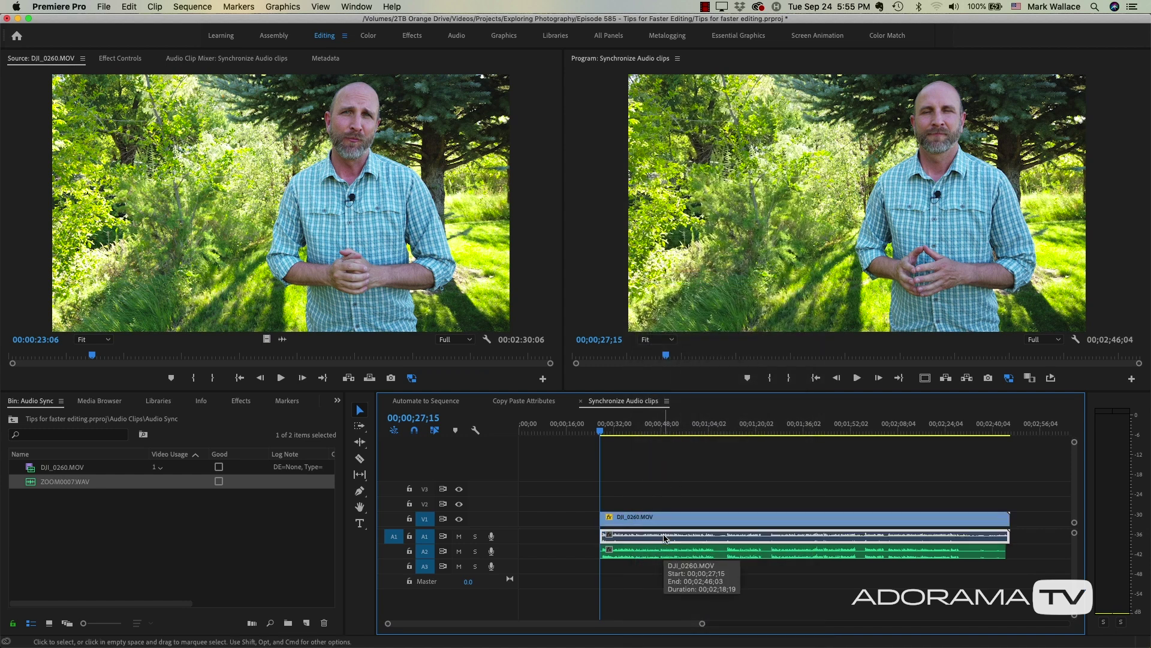
key("Delete")
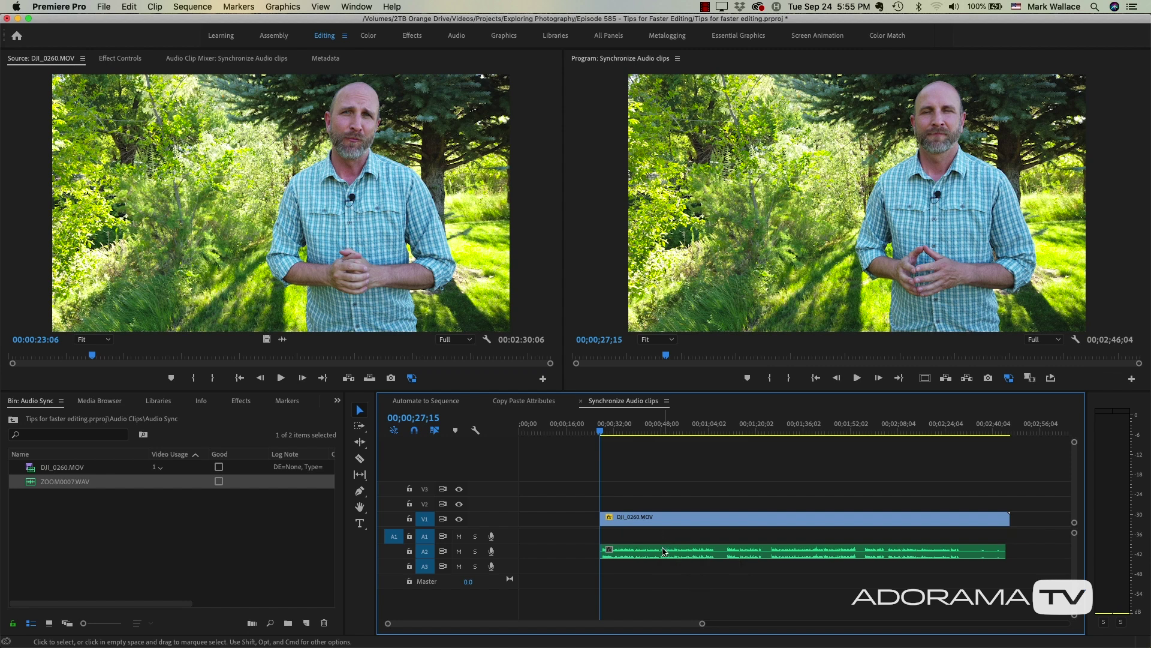
- Move the ZOOM0007.WAV audio from A2 to A1 and link it with the DJI_0260.MOV video
mouse_move(664, 553)
left_mouse_down()
mouse_move(661, 517)
mouse_move(669, 535)
left_mouse_up()
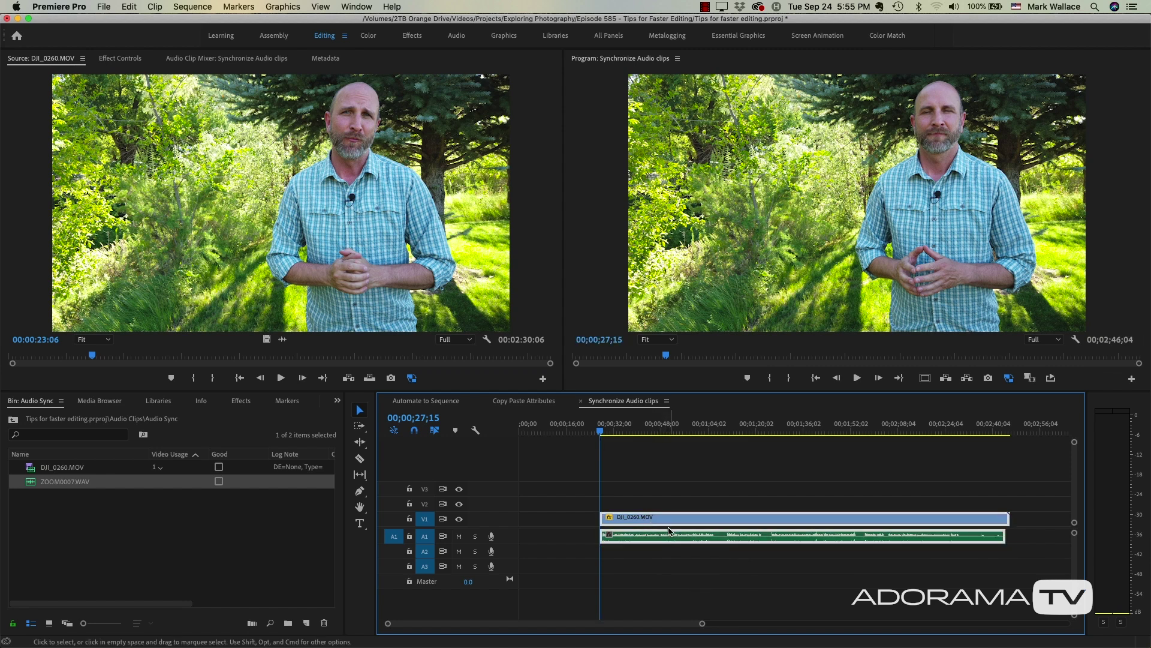
right_click(669, 516)
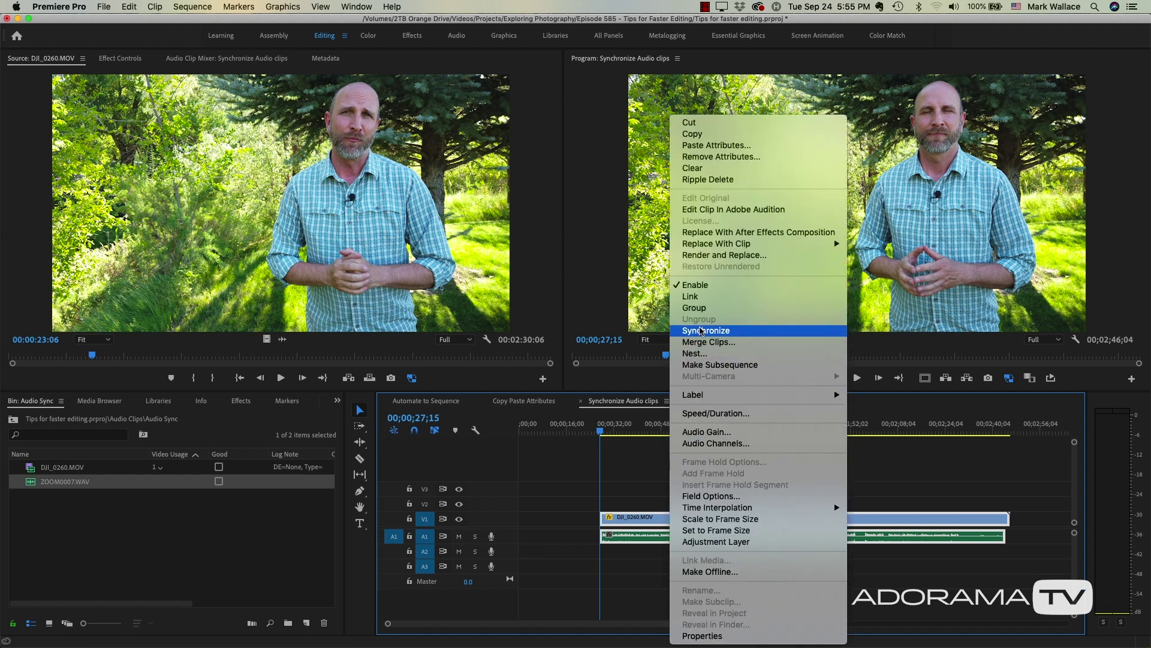
left_click(721, 298)
- Play the linked clip and trim the start of its video and audio together to just past 00;00;32;00
key("space")
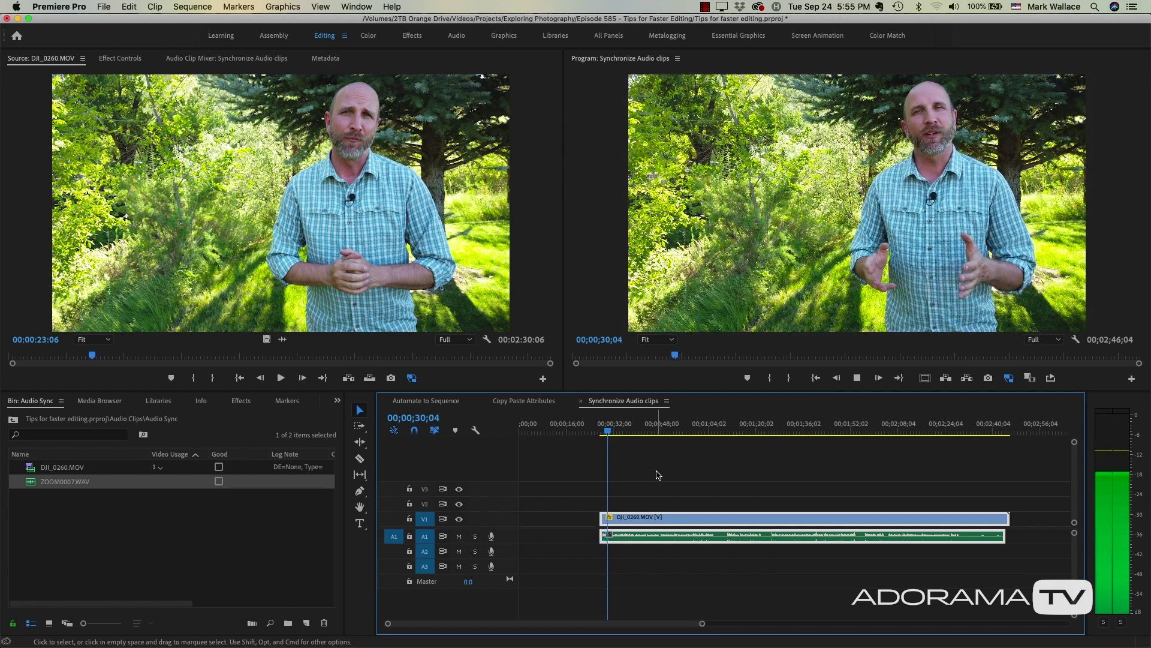
key("space")
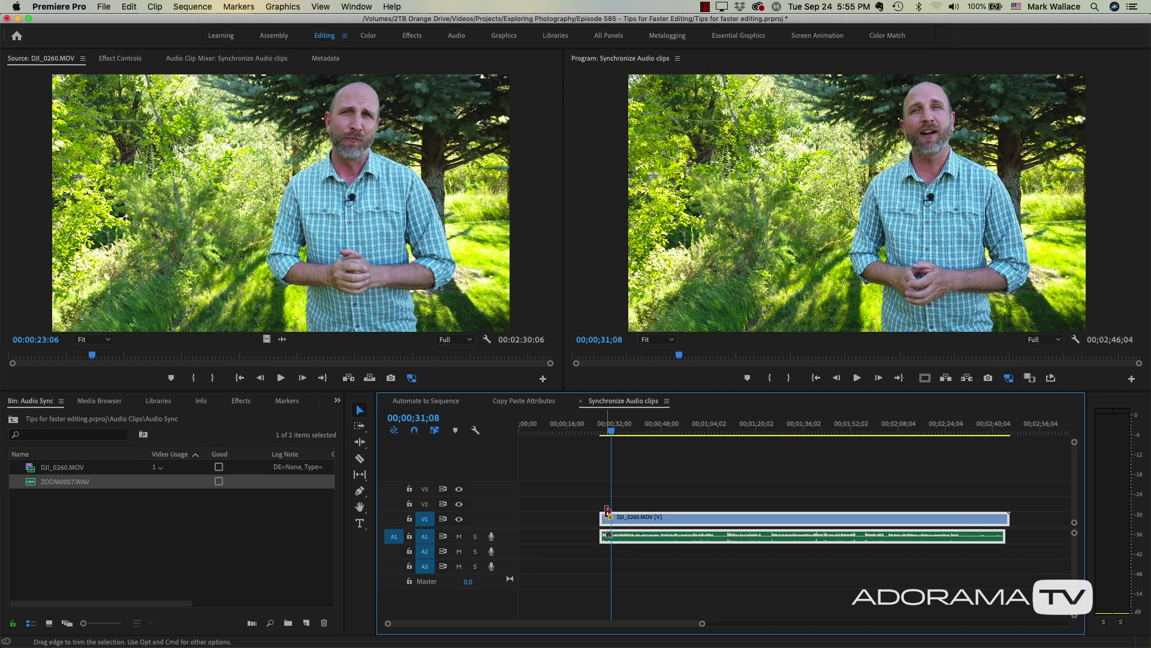
mouse_move(603, 513)
left_mouse_down()
mouse_move(693, 517)
mouse_move(617, 513)
left_mouse_up()
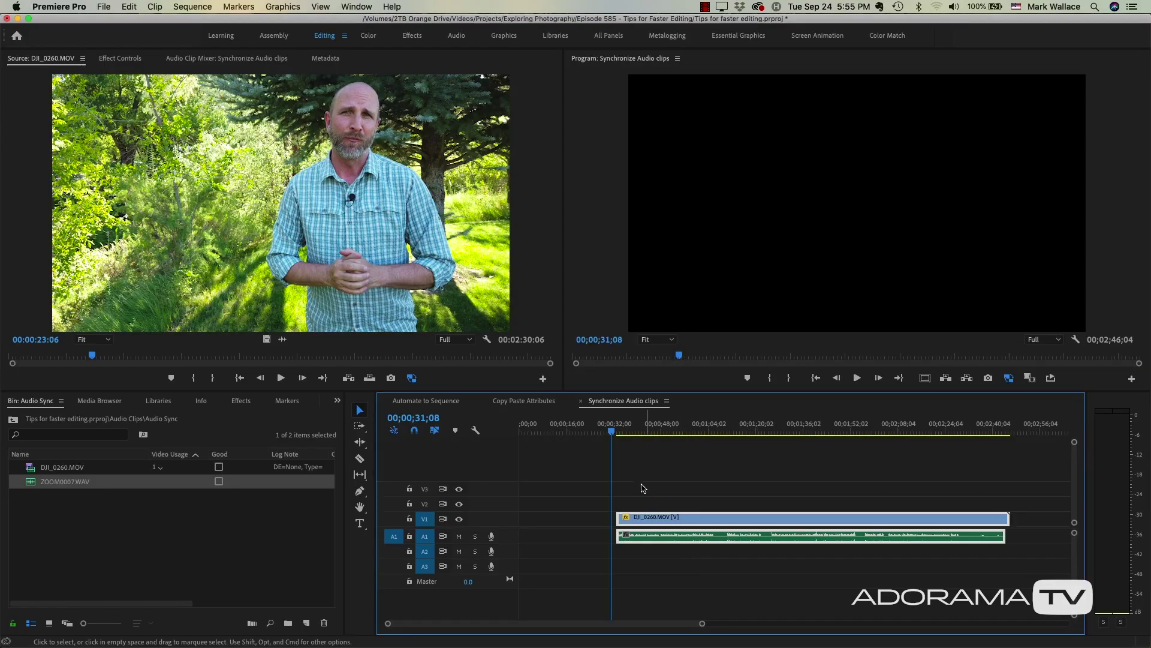
- Delete the linked clips from the sequence and expand the 3 Cam sync bin inside Audio Clips
key("Delete")
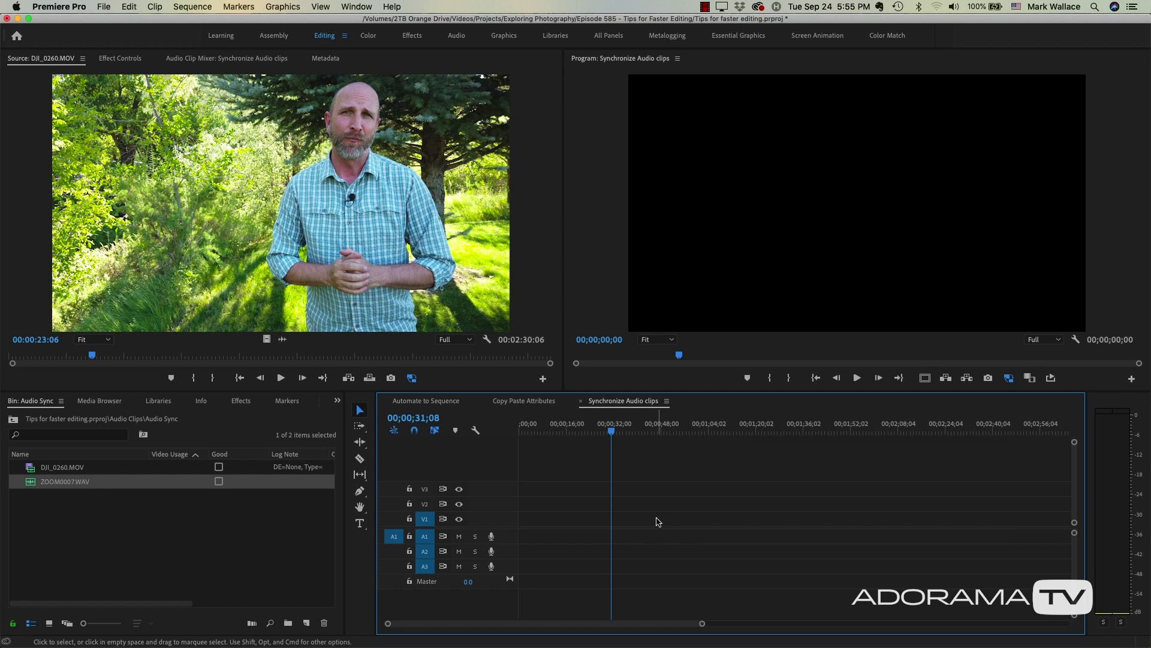
left_click(13, 418)
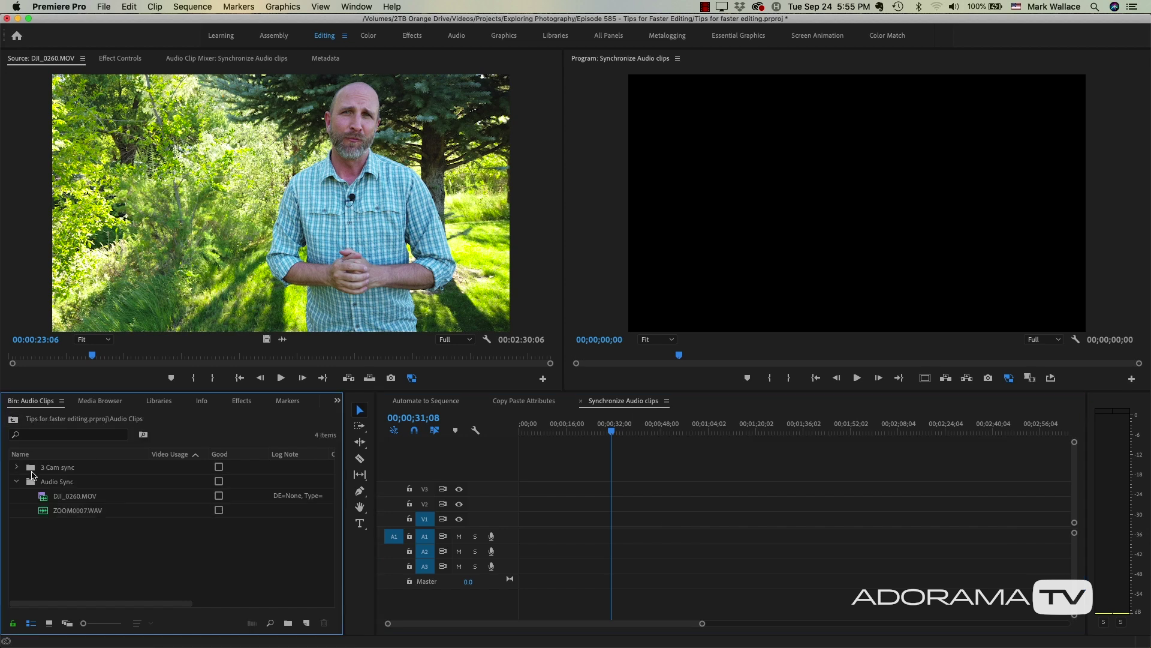
left_click(17, 483)
left_click(17, 467)
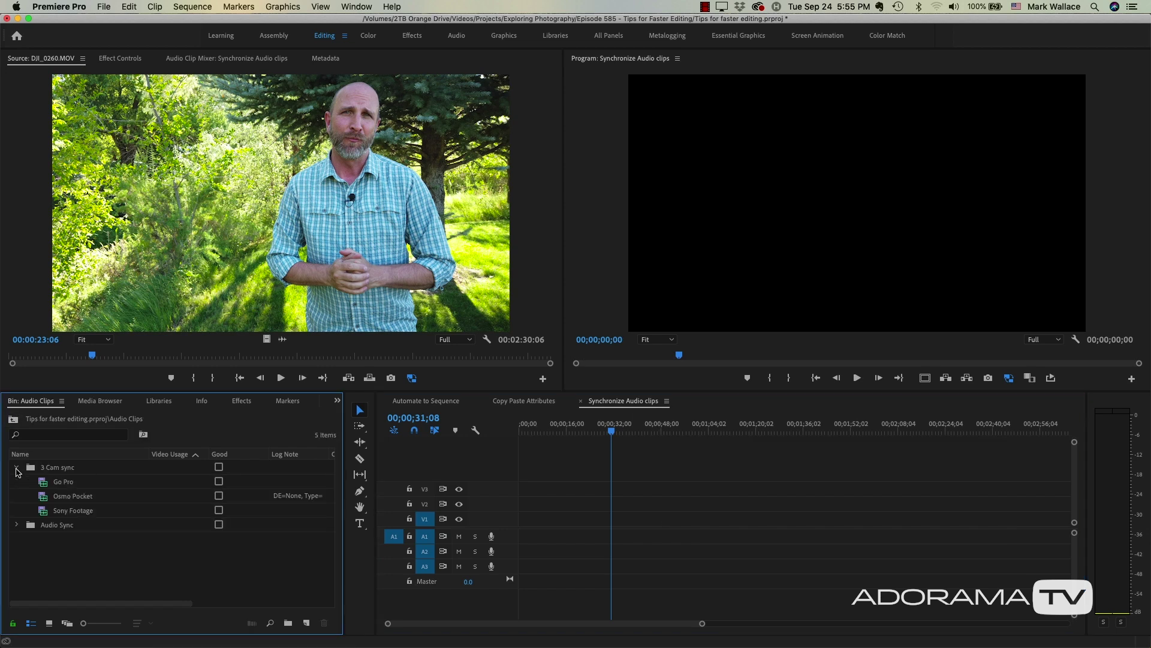
- Preview a few seconds each of the Go Pro, Osmo Pocket and Sony Footage clips in the source monitor
double_click(48, 486)
key("space")
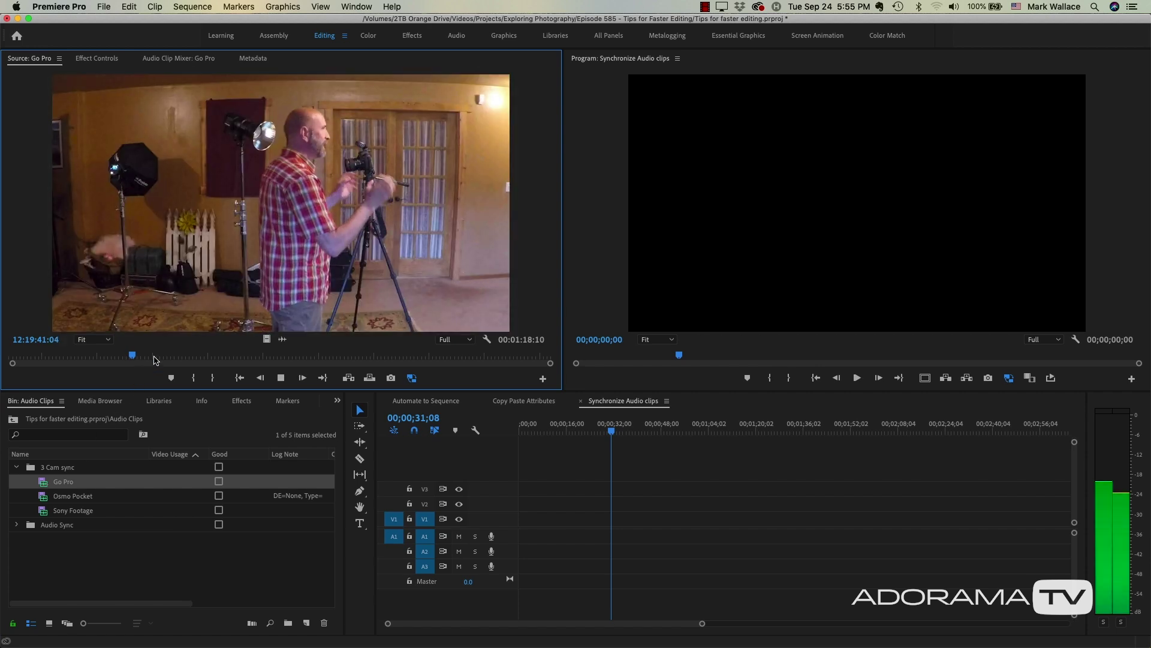
key("space")
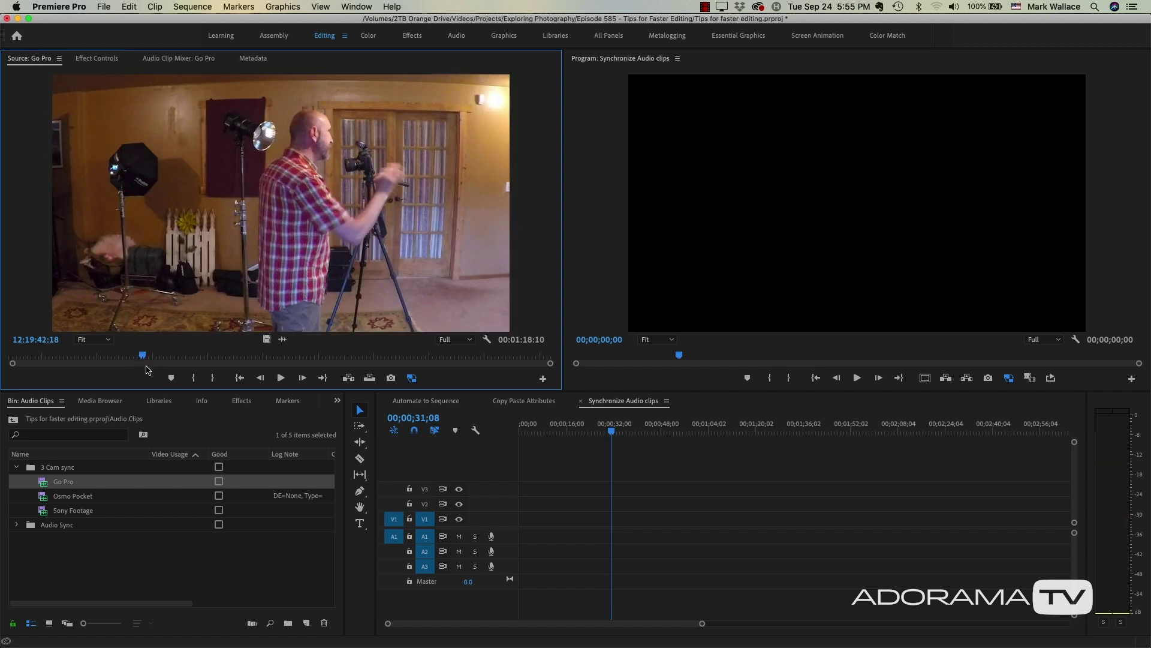
double_click(45, 497)
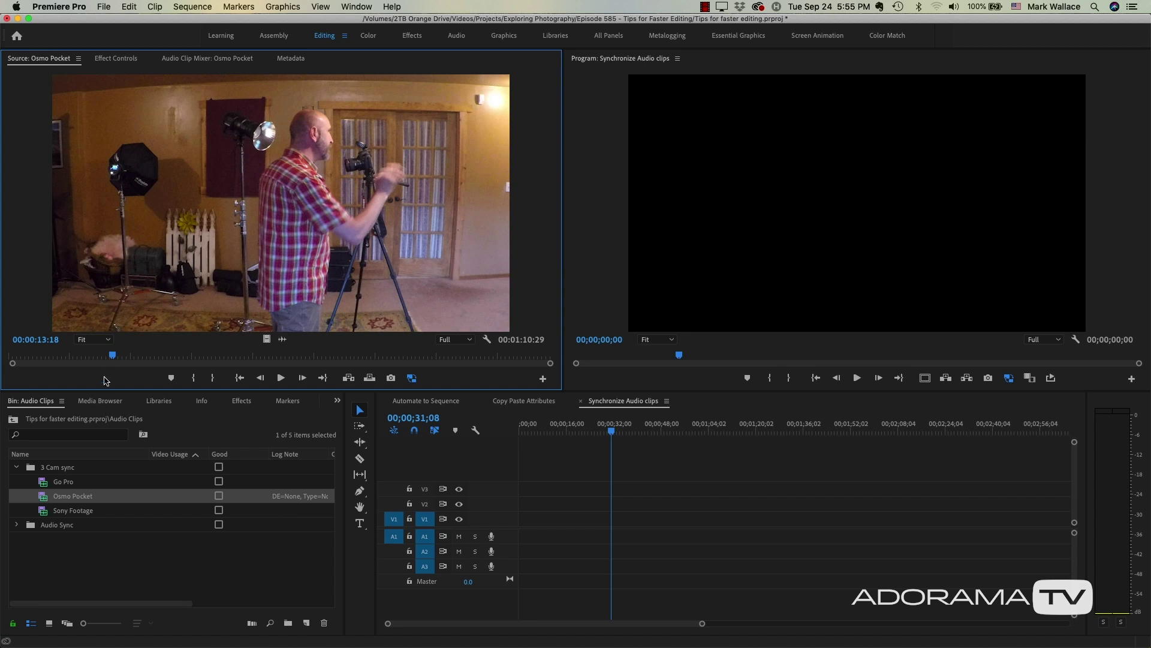
key("space")
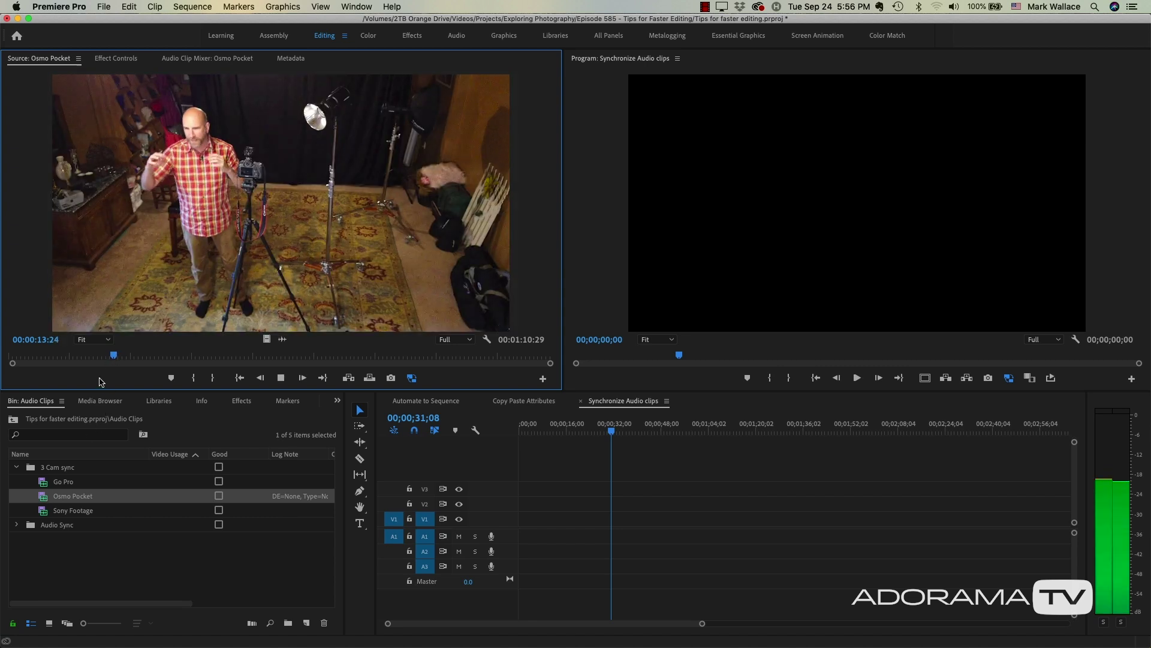
key("space")
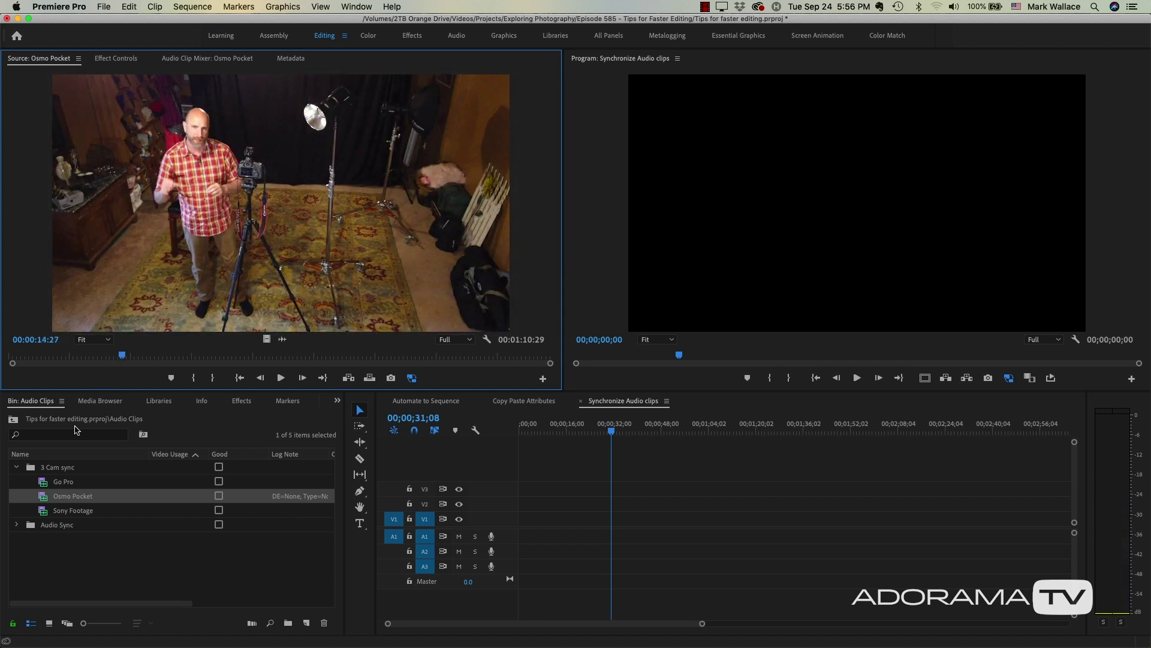
double_click(45, 513)
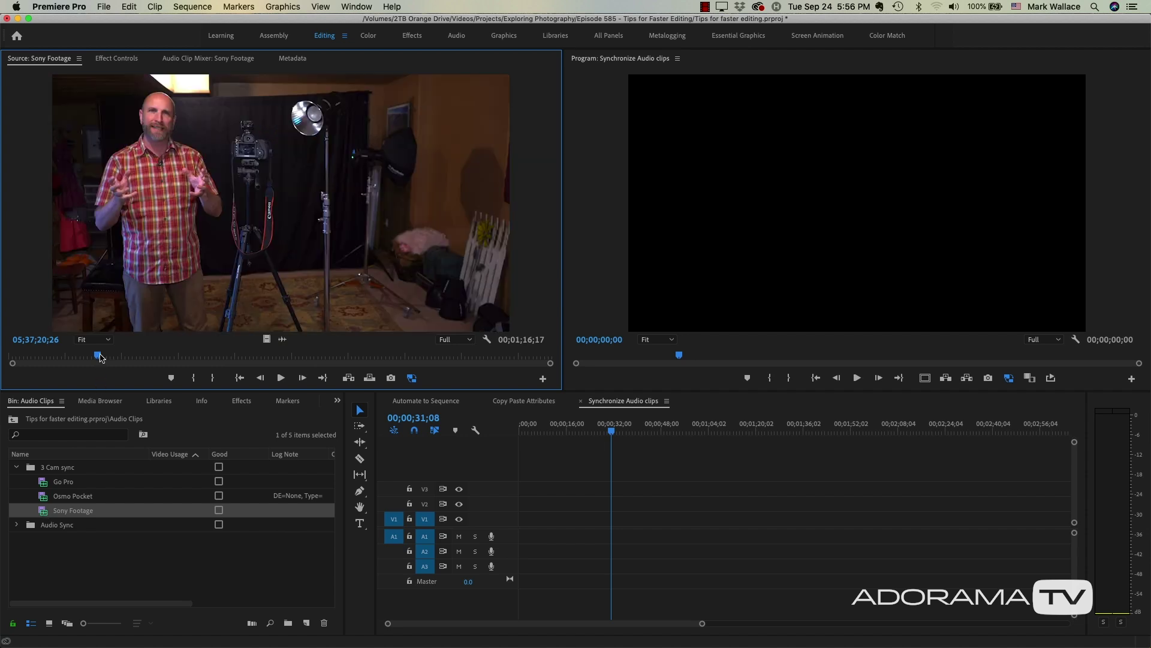
key("space")
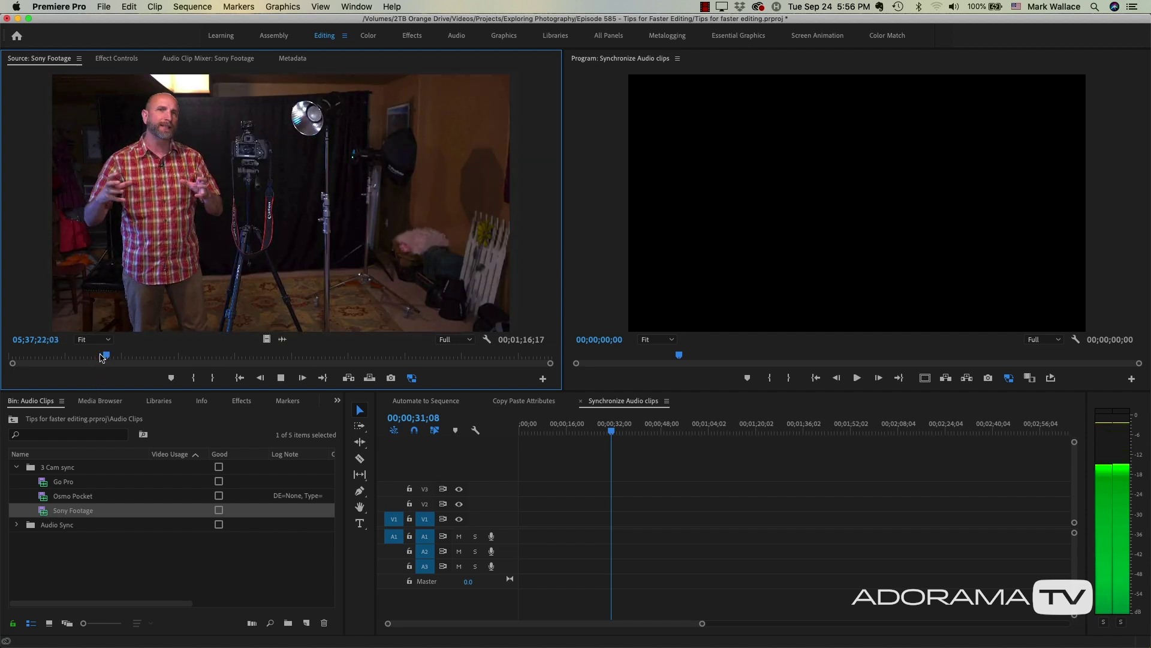
key("space")
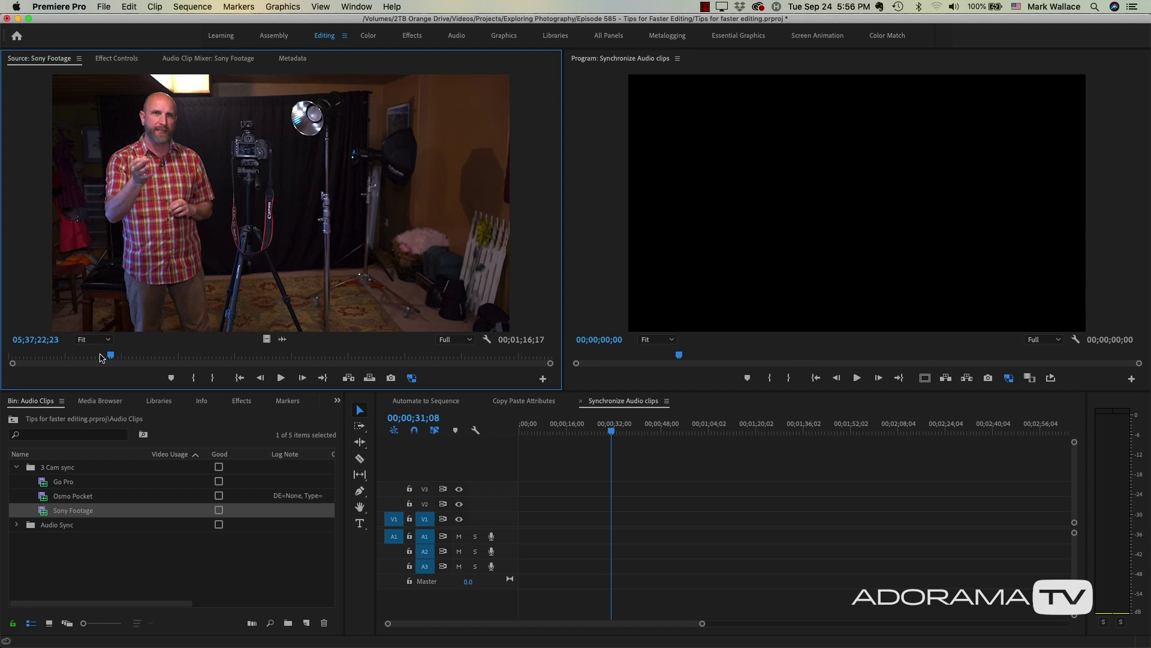
- Place Sony Footage on V1, Osmo Pocket on V2 and Go Pro on V3 with staggered starts, keeping the existing sequence settings
left_click_drag(43, 514, 550, 521)
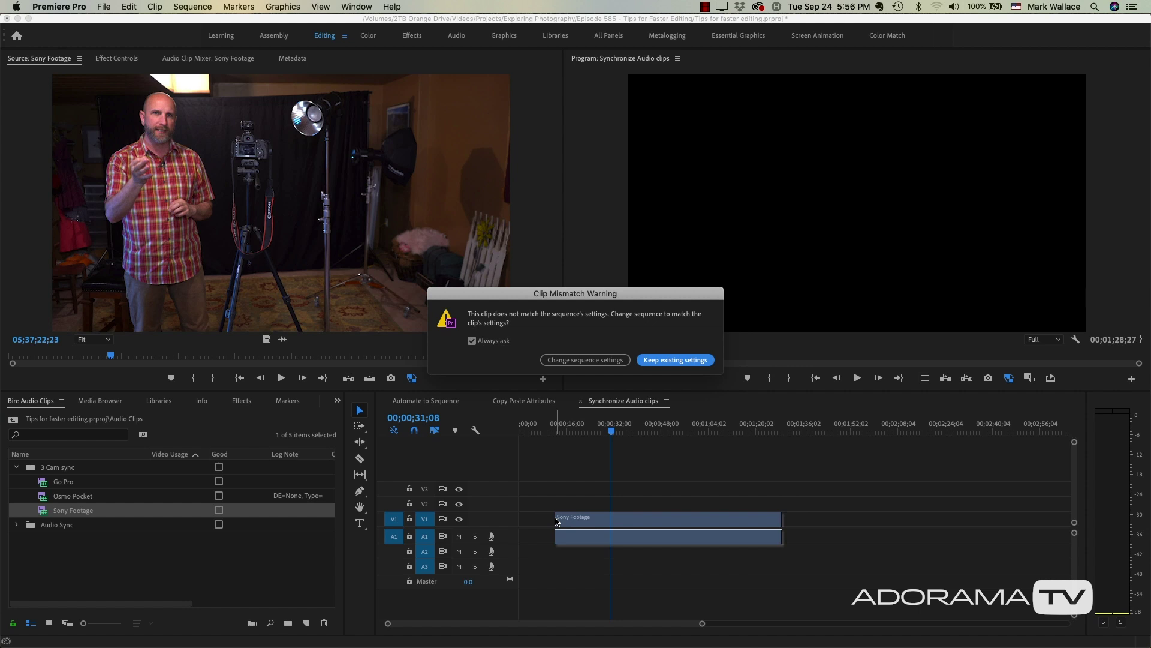
left_click(659, 361)
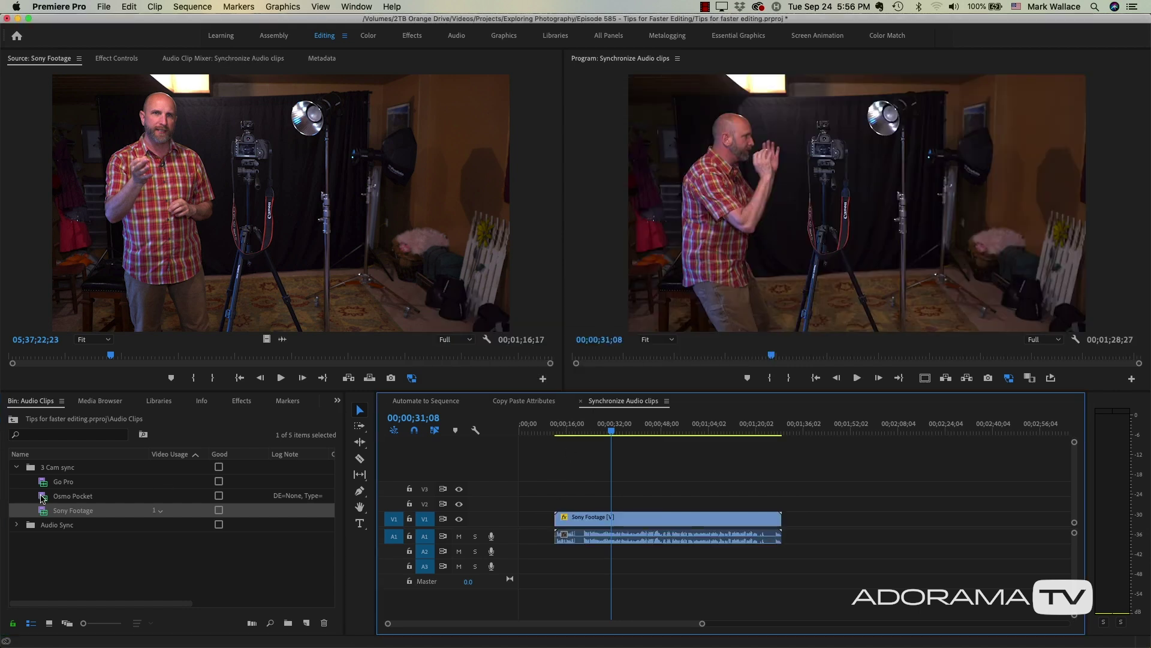
left_click(43, 497)
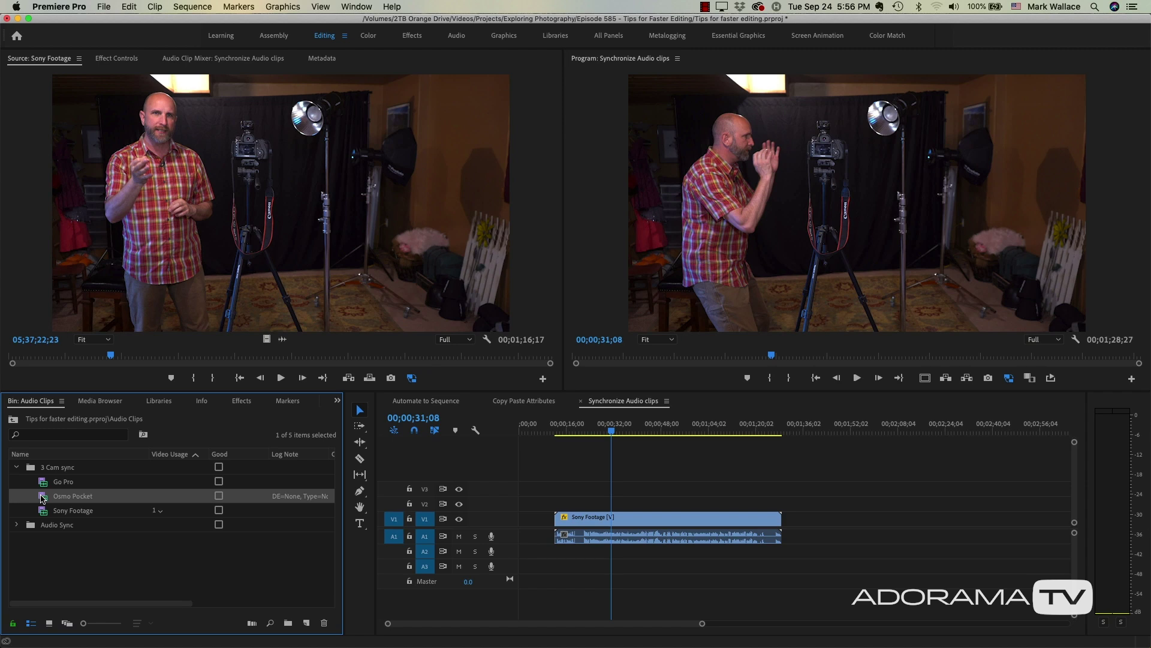
left_click_drag(227, 468, 566, 503)
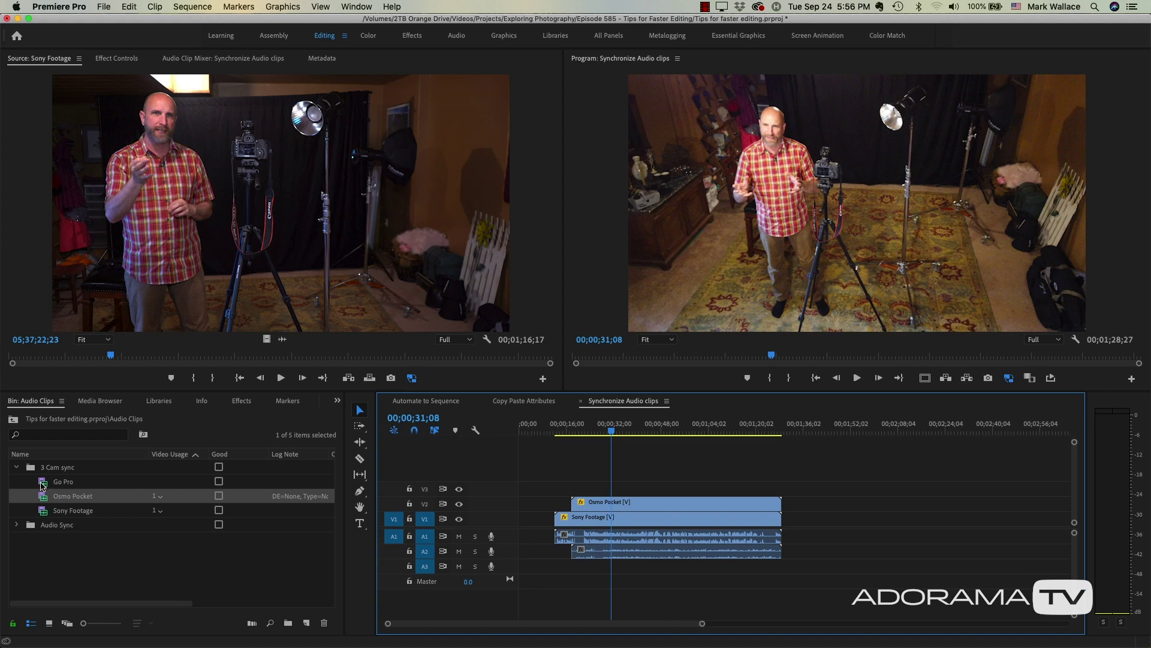
left_click(43, 484)
left_click_drag(43, 483, 594, 497)
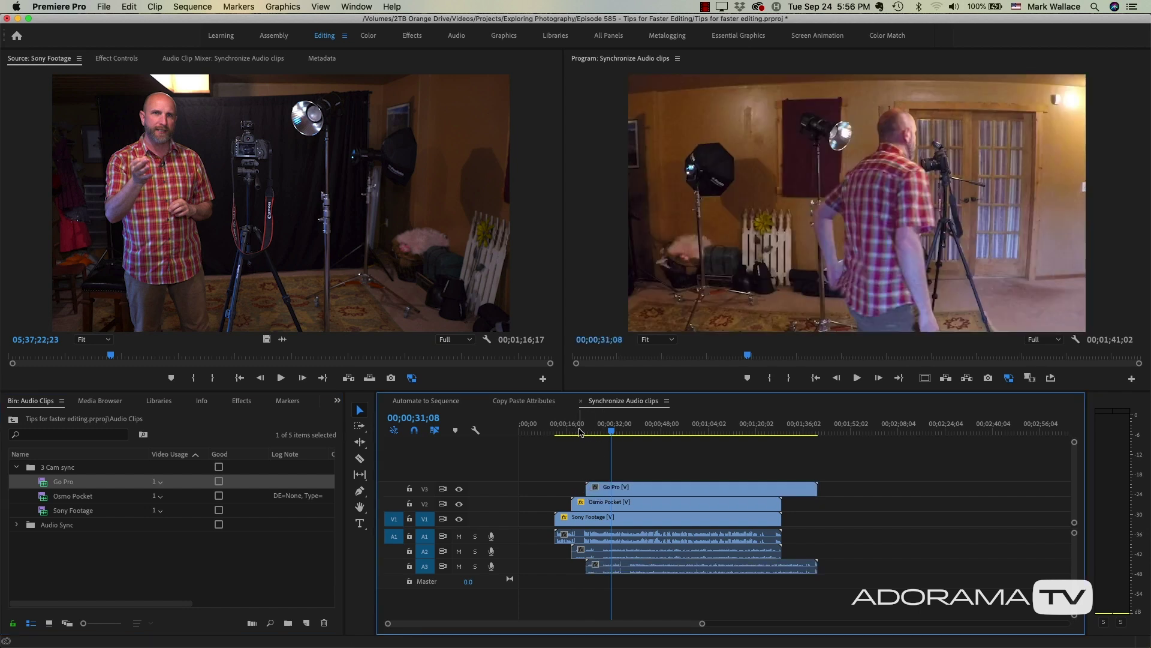
- Synchronize all three stacked clips by audio with the Mix Down track channel and play a few seconds of the aligned footage
key("space")
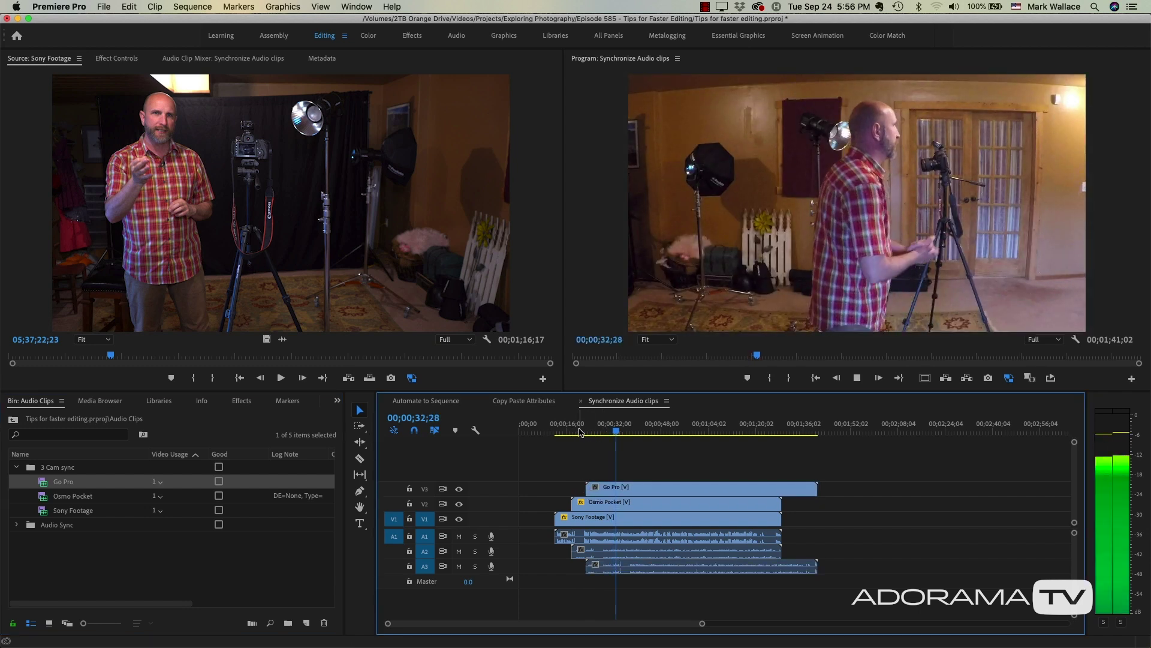
key("space")
key("d")
left_click_drag(586, 464, 690, 580)
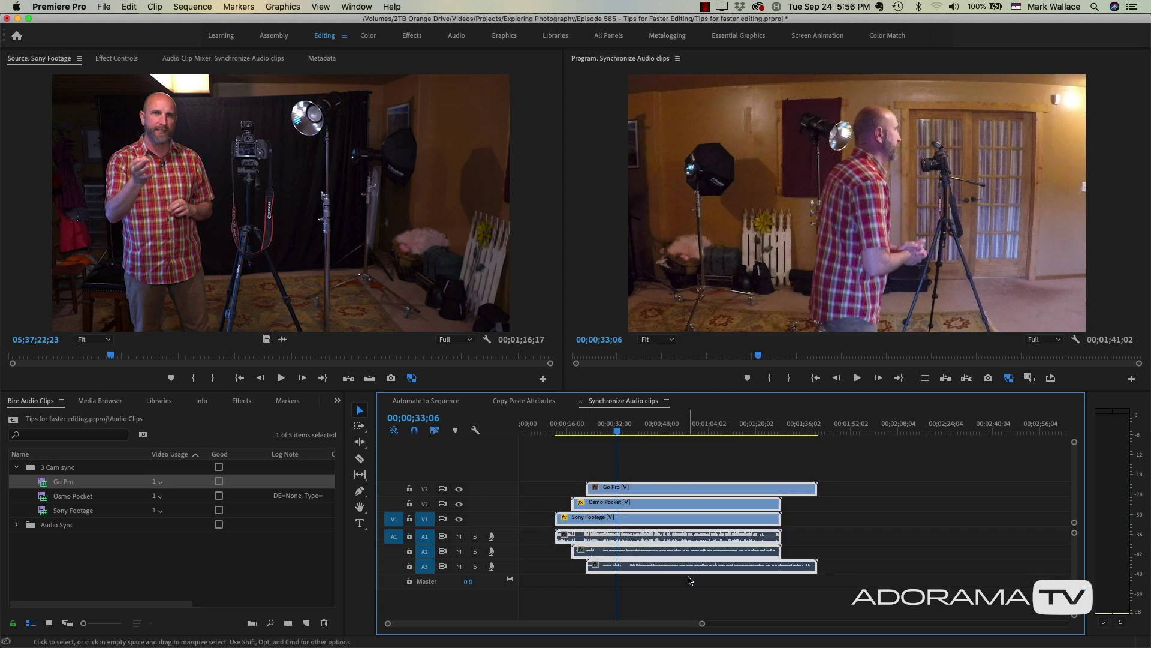
right_click(670, 522)
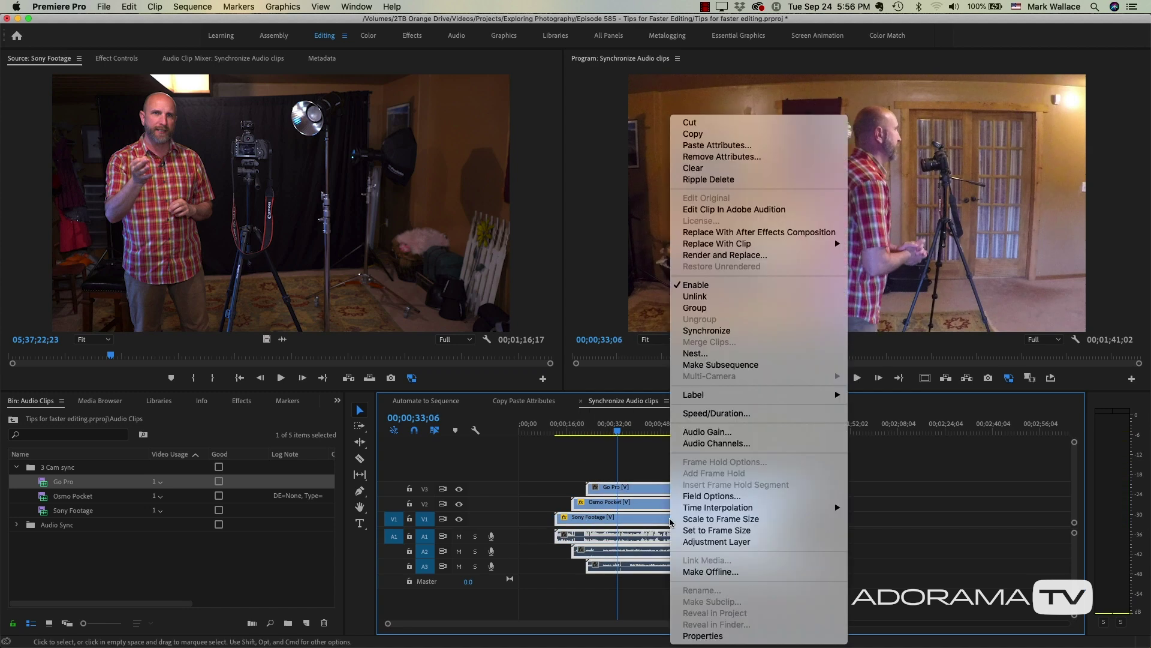
left_click(725, 333)
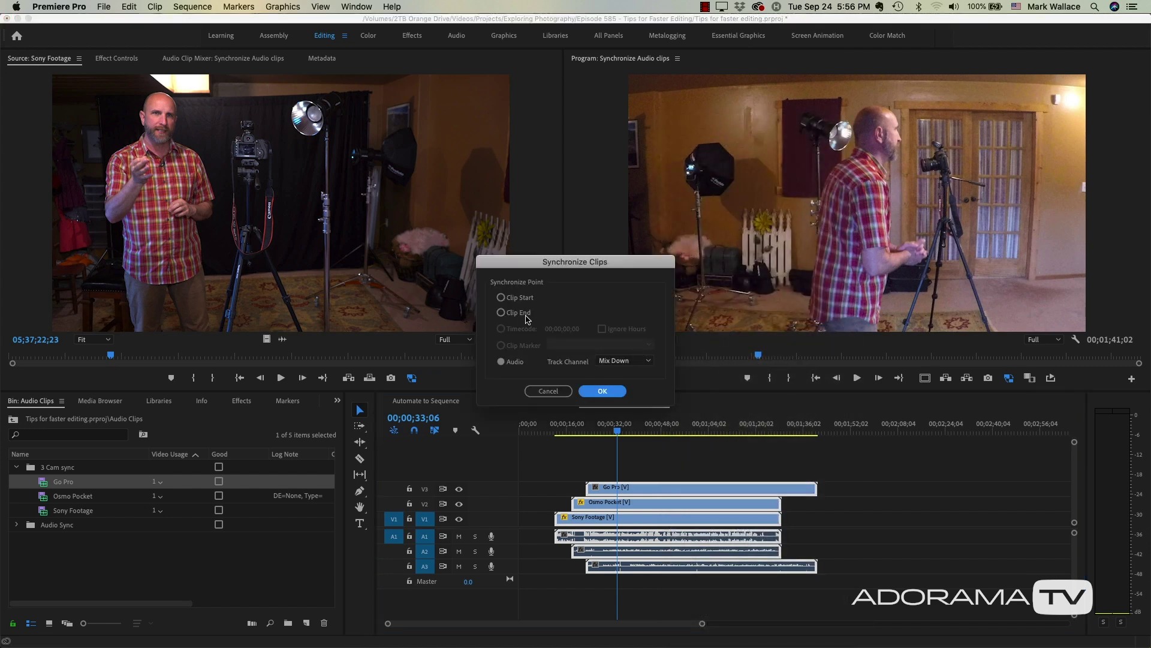
left_click(604, 392)
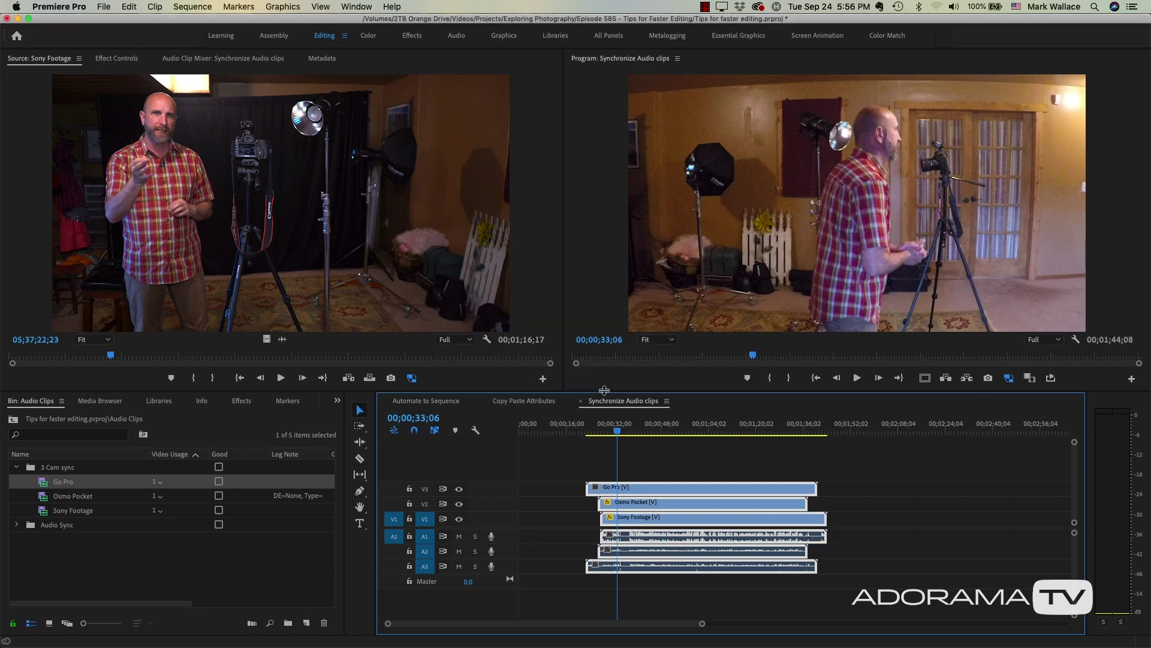
key("space")
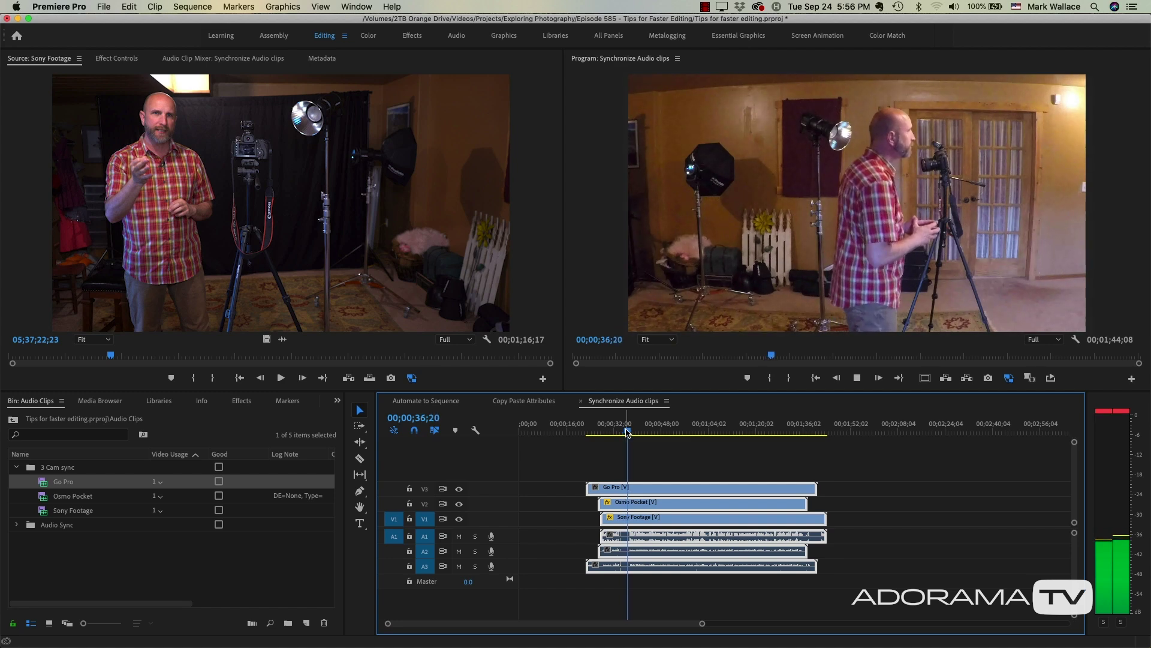
key("space")
- Unlink the Go Pro and Osmo Pocket clips and delete their audio from A3 and A2
left_click_drag(528, 554, 596, 557)
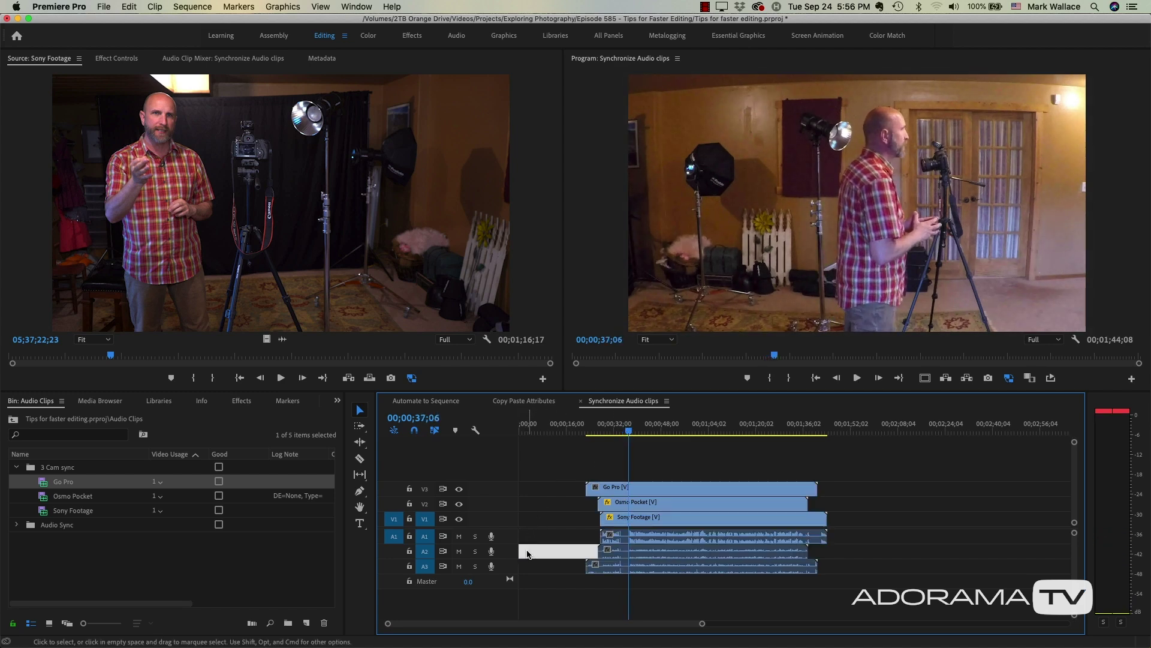
left_click_drag(653, 478, 673, 498)
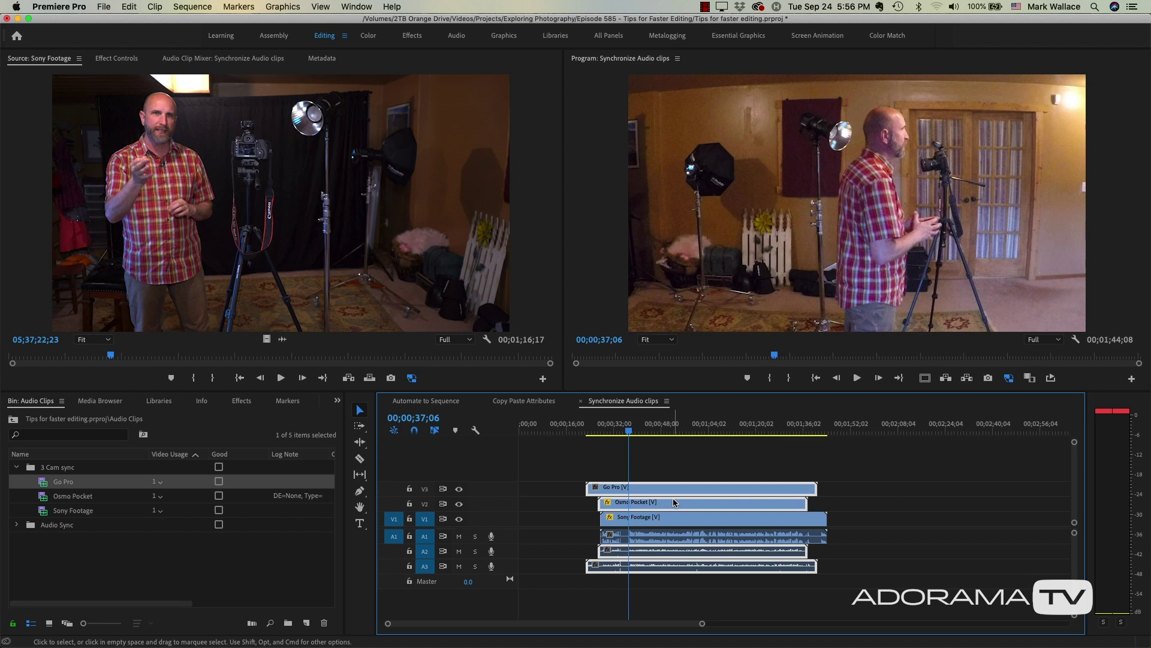
right_click(674, 502)
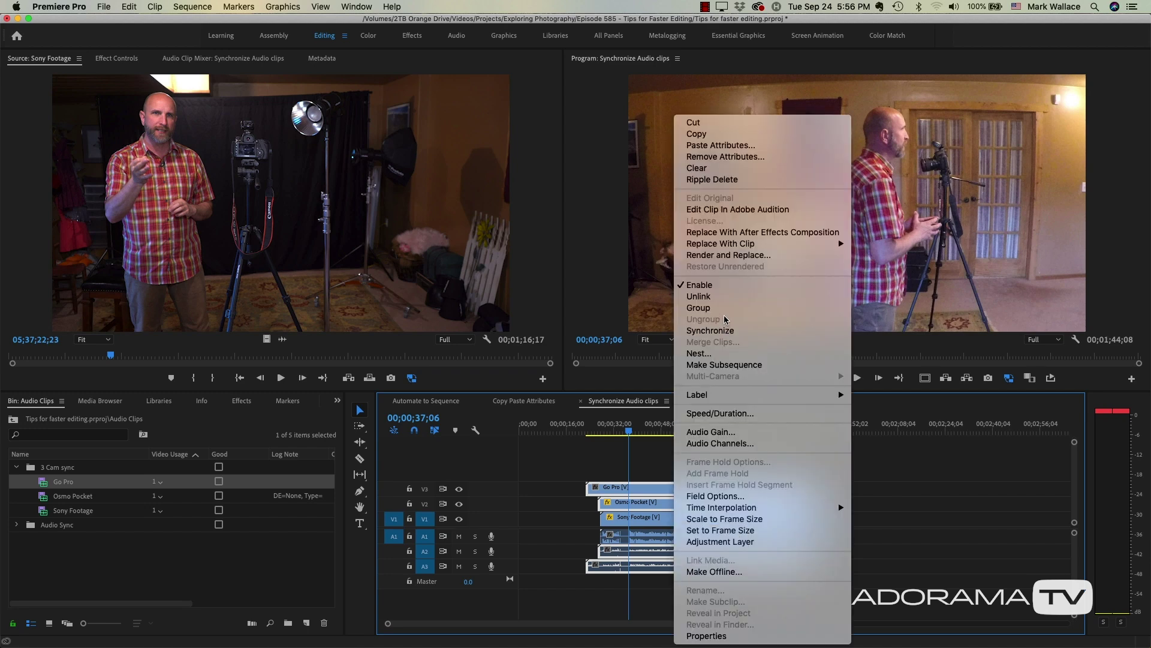
left_click(731, 297)
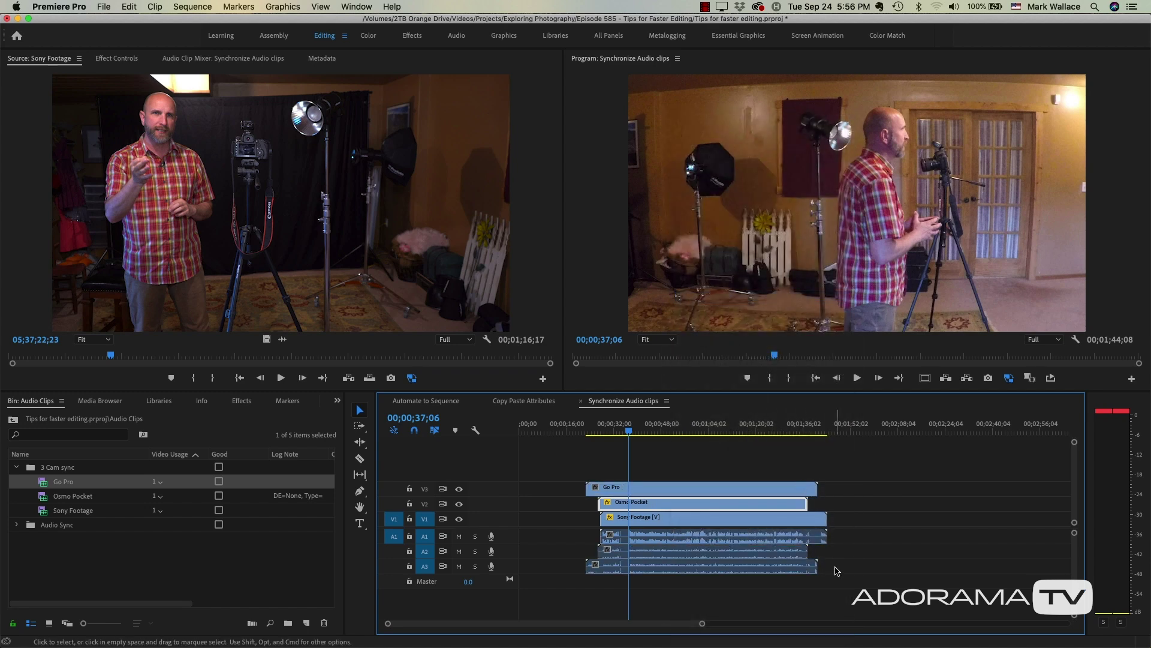
left_click(803, 565)
left_click_drag(804, 565, 789, 555)
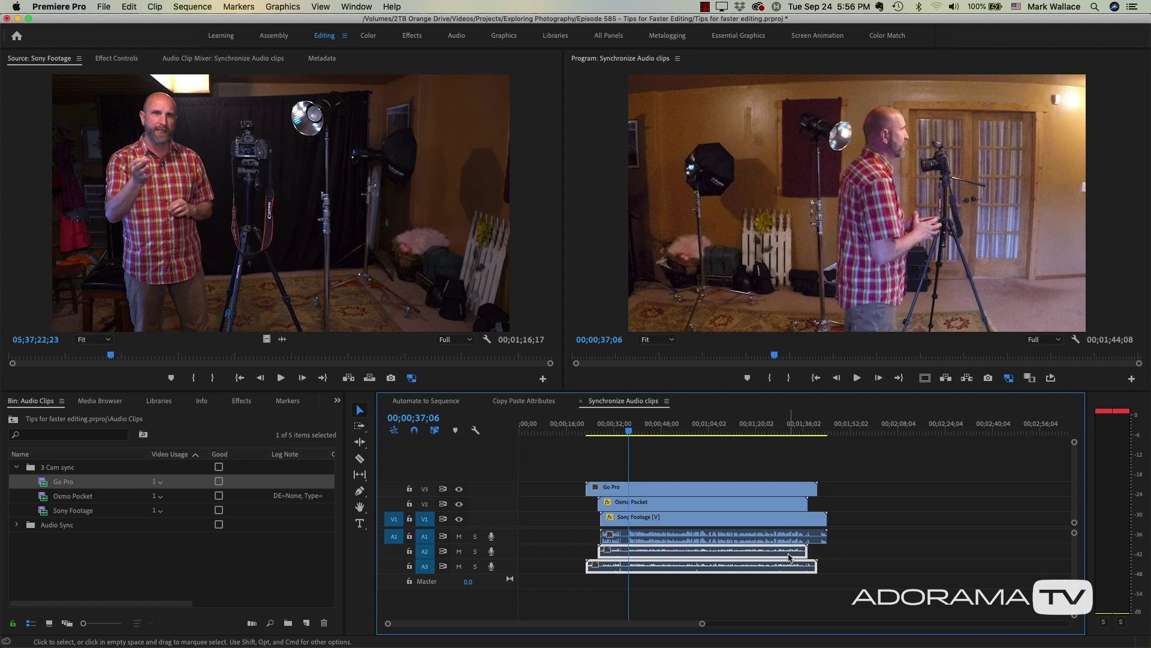
key("Delete")
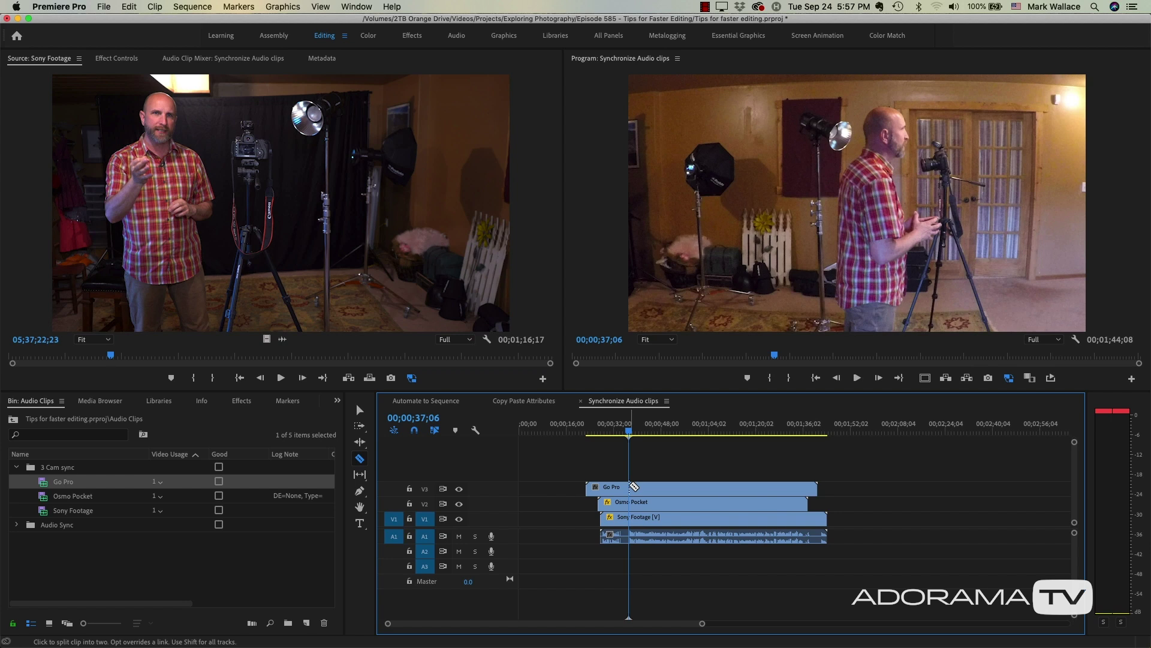
- Split the clips on all tracks at 00;00;36;06 and delete the portions before the cut
left_click(625, 434)
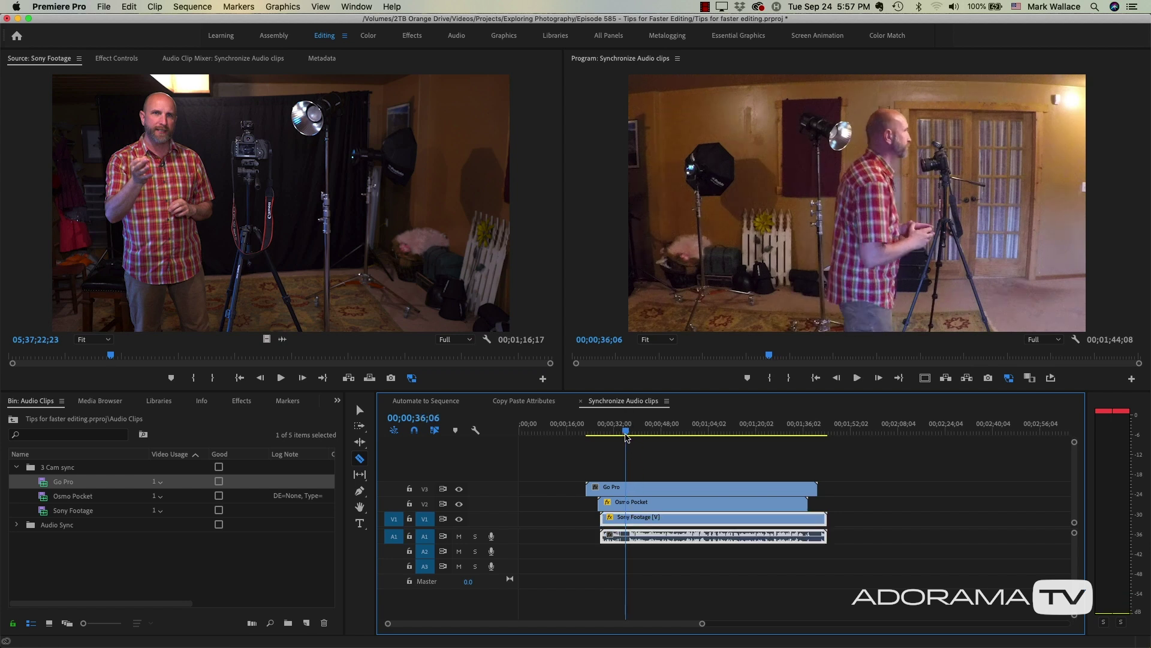
left_click(627, 489, "shift")
key("v")
left_click_drag(597, 471, 613, 542)
key("Delete")
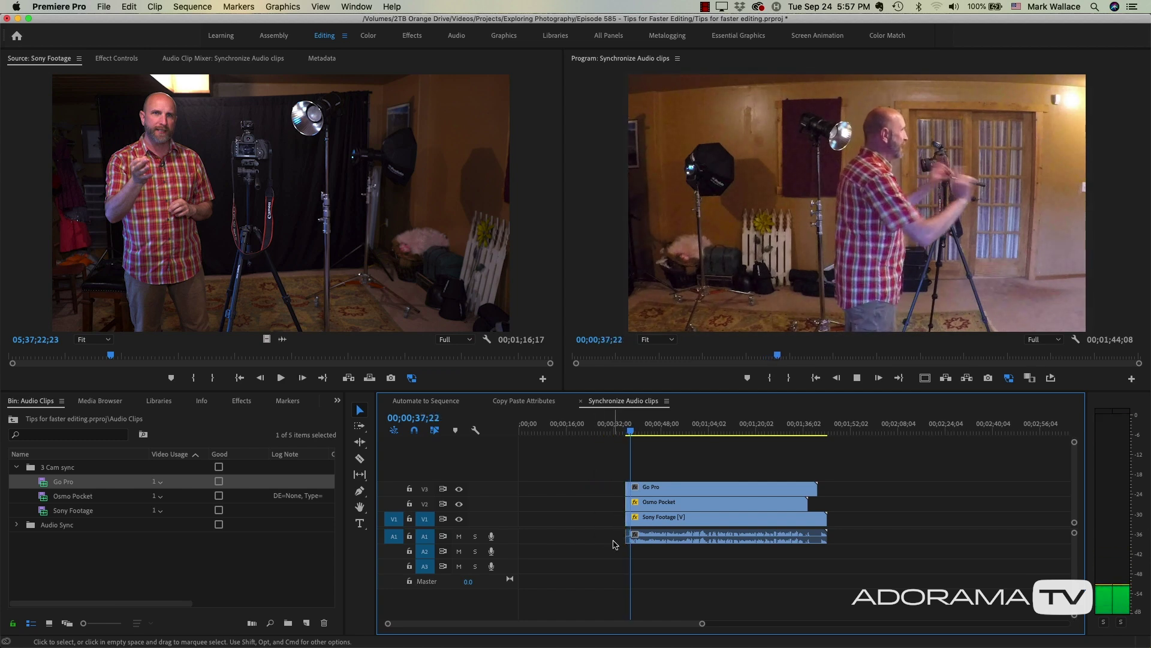
- Compare the three camera angles during playback by hiding the V3 and V2 outputs and re-enabling V2 and V3 one at a time
key("space")
left_click(460, 489)
left_click(459, 503)
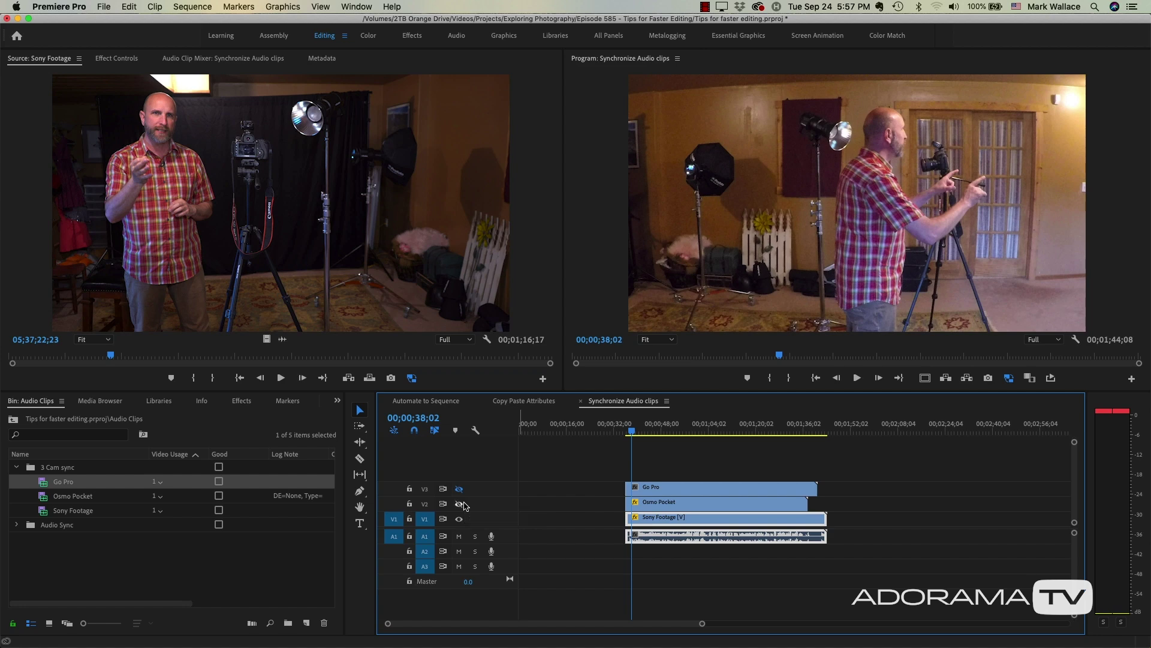
key("space")
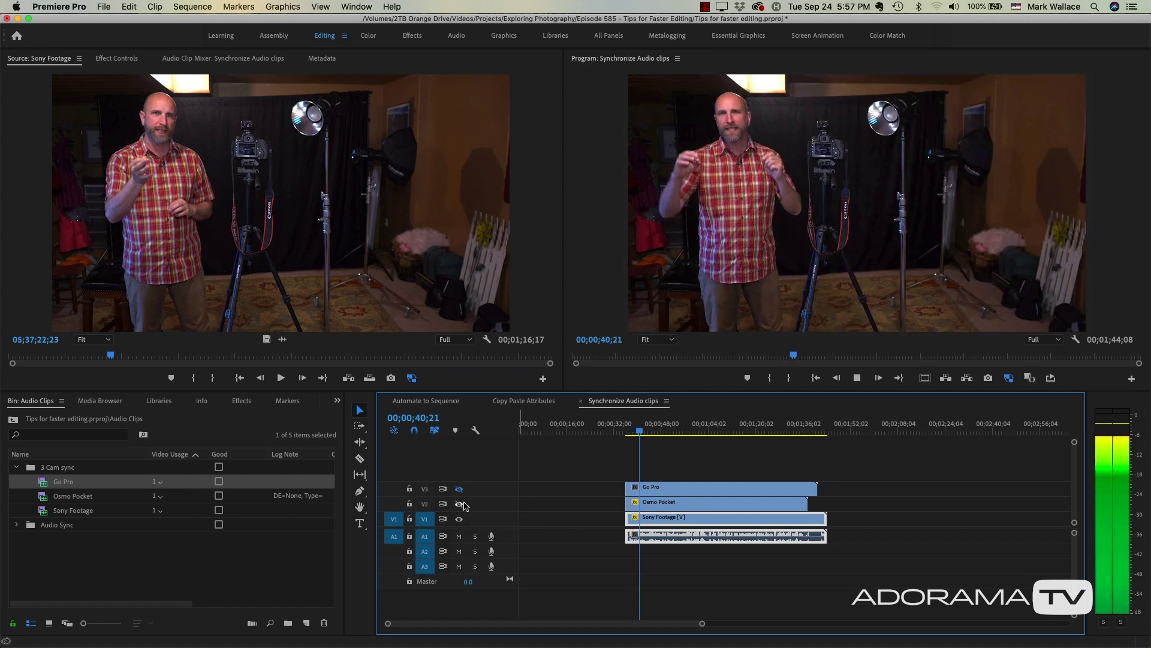
key("space")
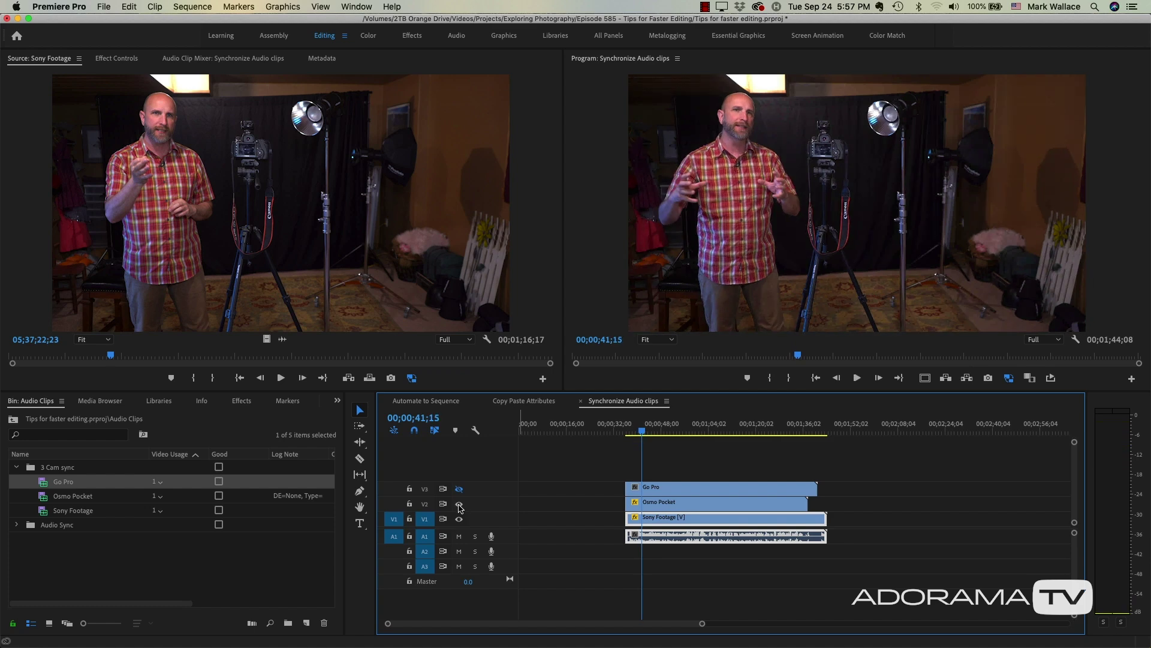
left_click(459, 505)
key("space")
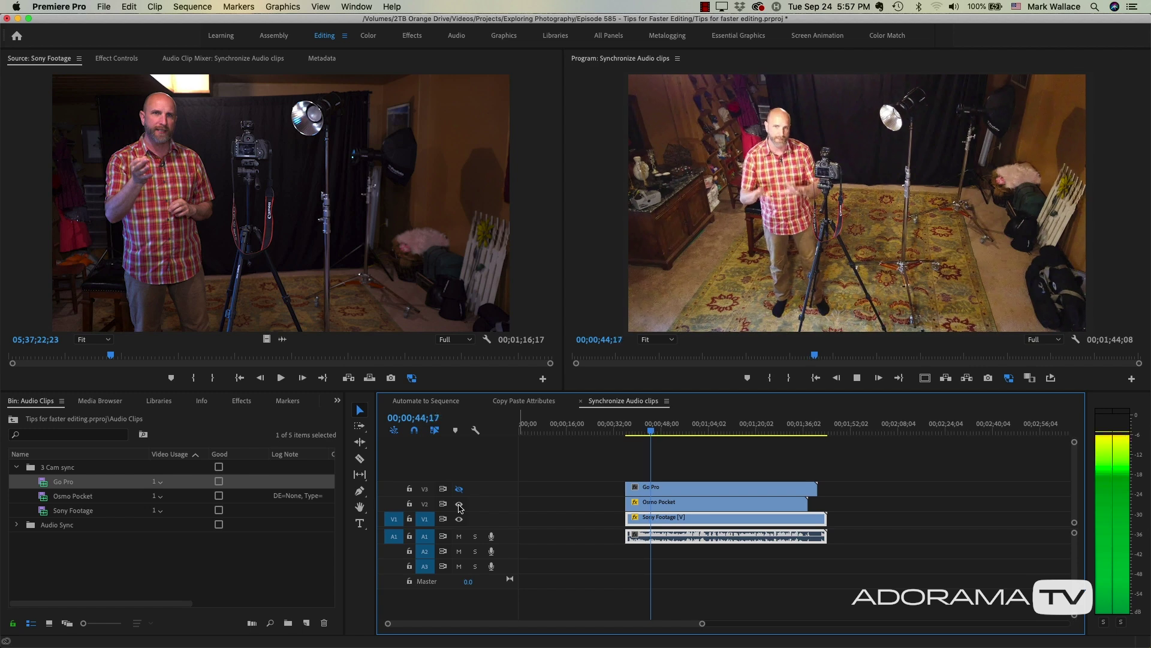
left_click(460, 489)
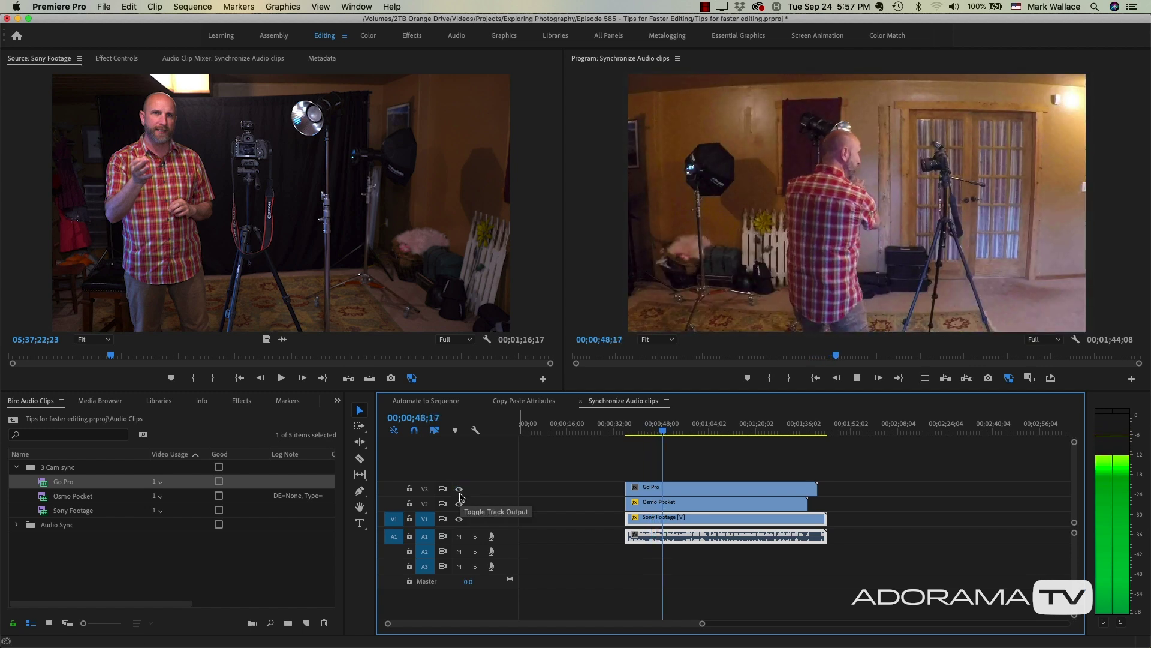
key("space")
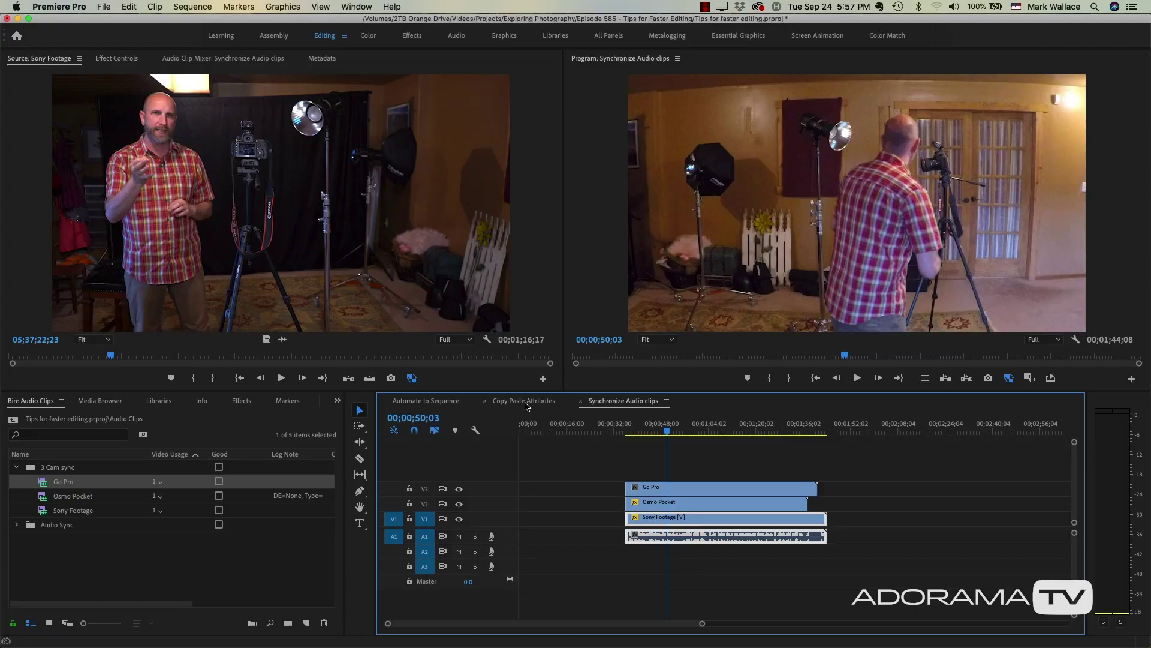
- Switch to the Copy Paste Attributes sequence, scrub through its clips and return the playhead to the first clip
left_click(526, 402)
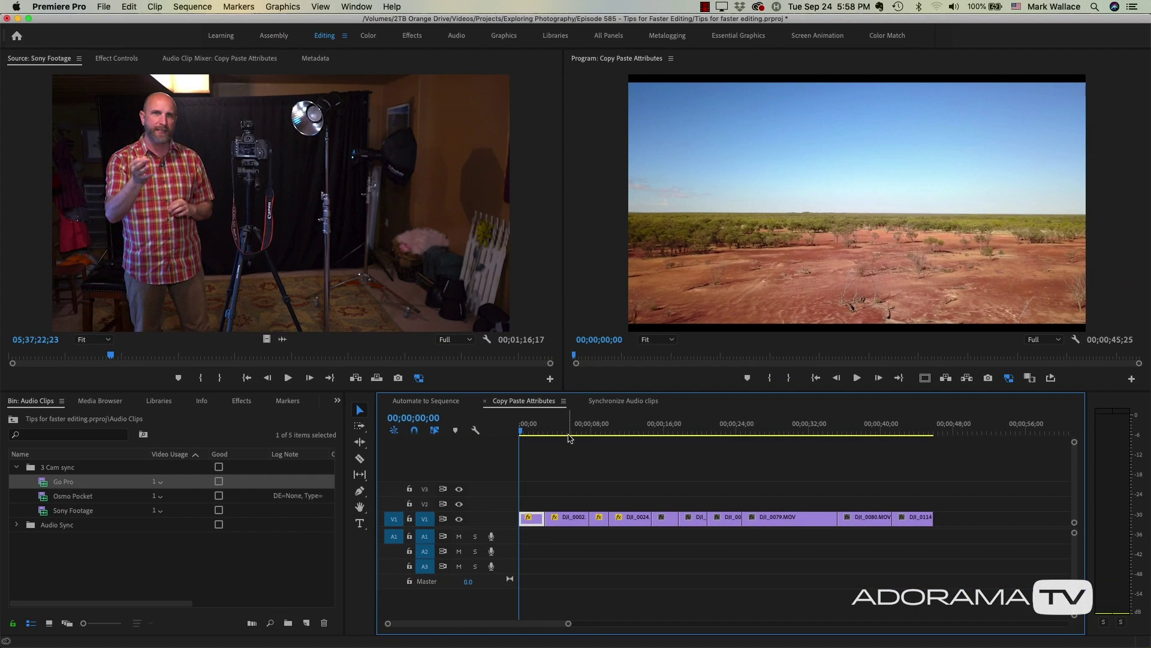
left_click_drag(569, 438, 670, 439)
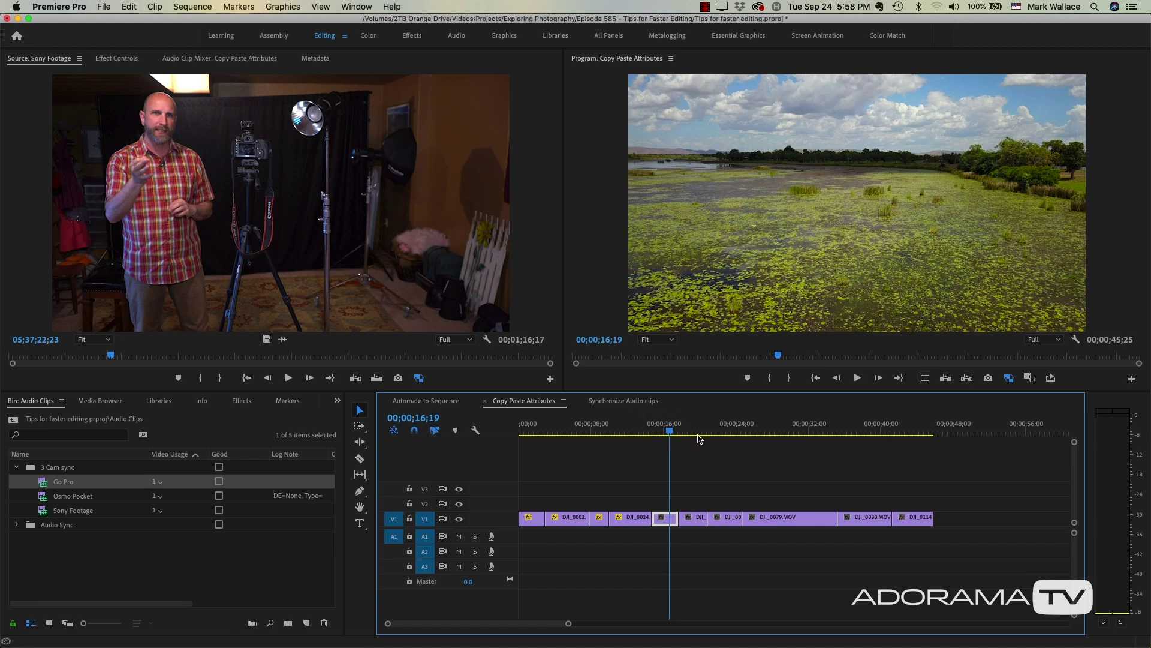
left_click(536, 430)
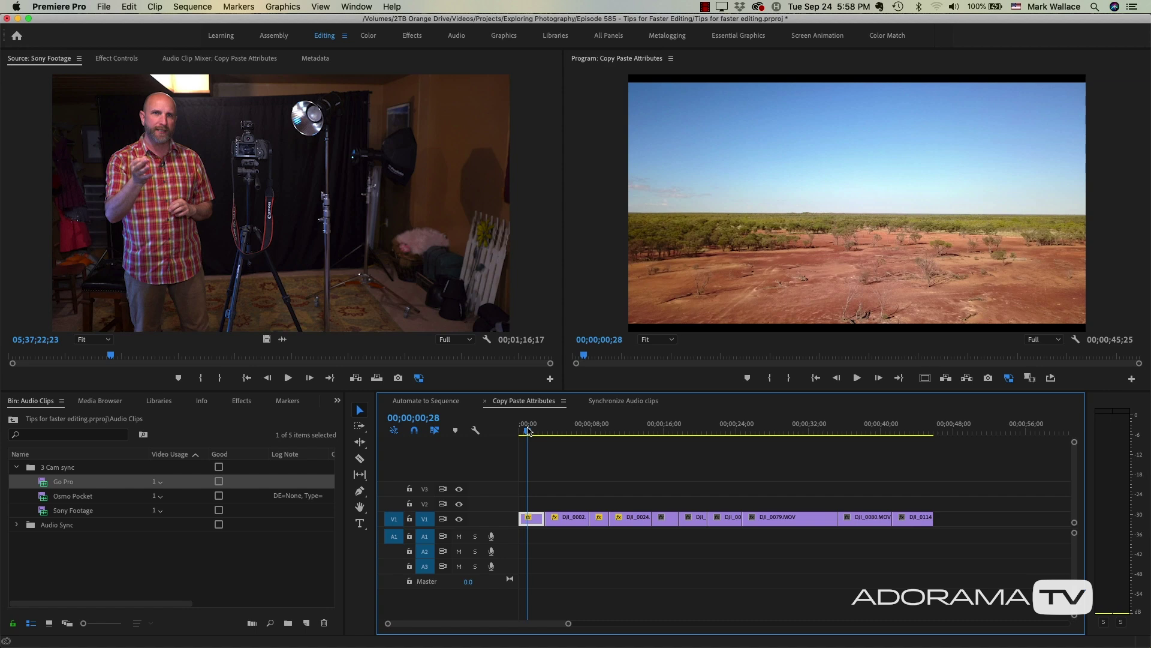
- Set the Motion scale of the first clip, DJI_0001.MOV, to 100
double_click(534, 525)
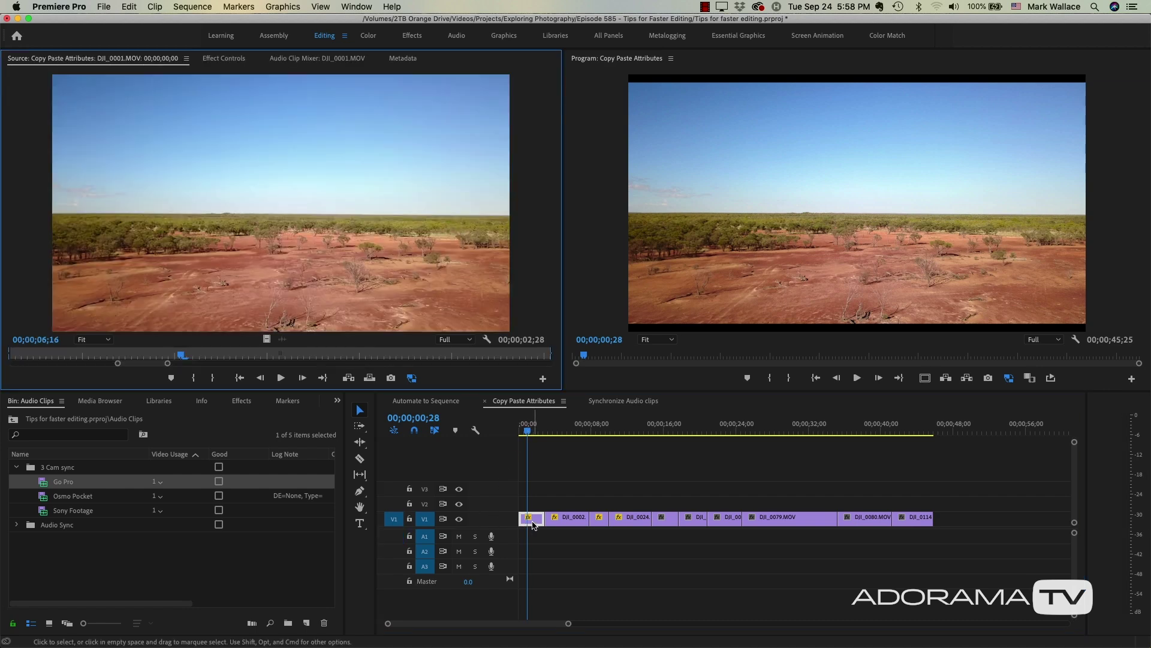
left_click(221, 59)
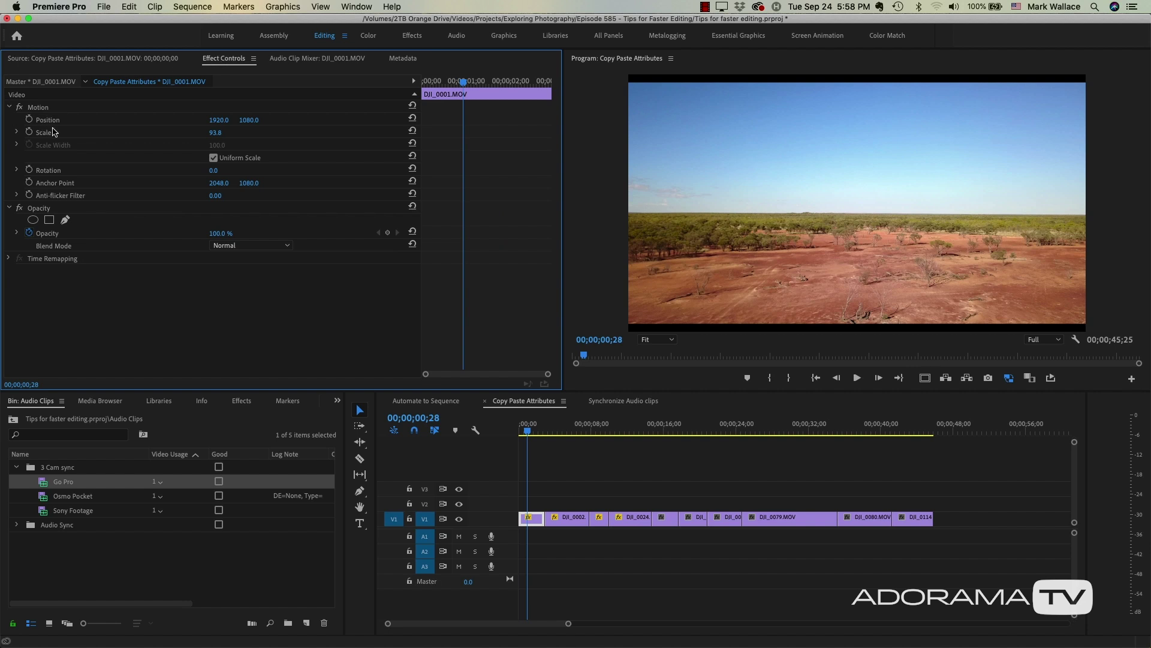
left_click(217, 132)
type("100")
key("Return")
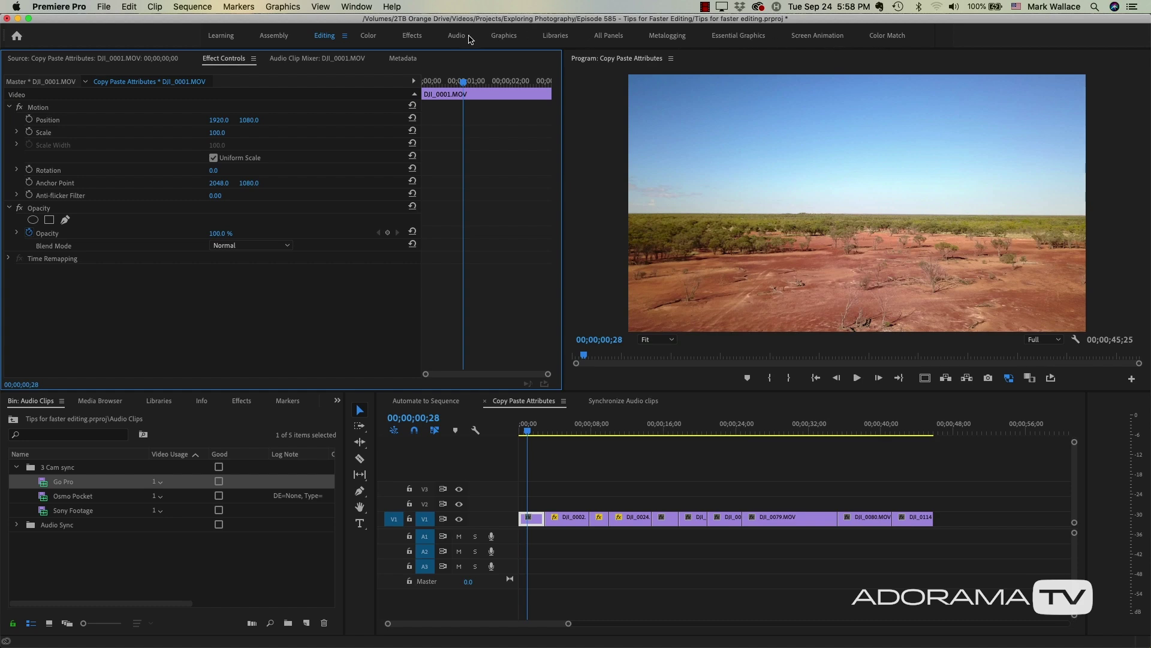
- Add a Lumetri vignette to DJI_0001.MOV with Amount -3.0, Midpoint 12.4, Roundness 74.1 and Feather 16.8
left_click(371, 38)
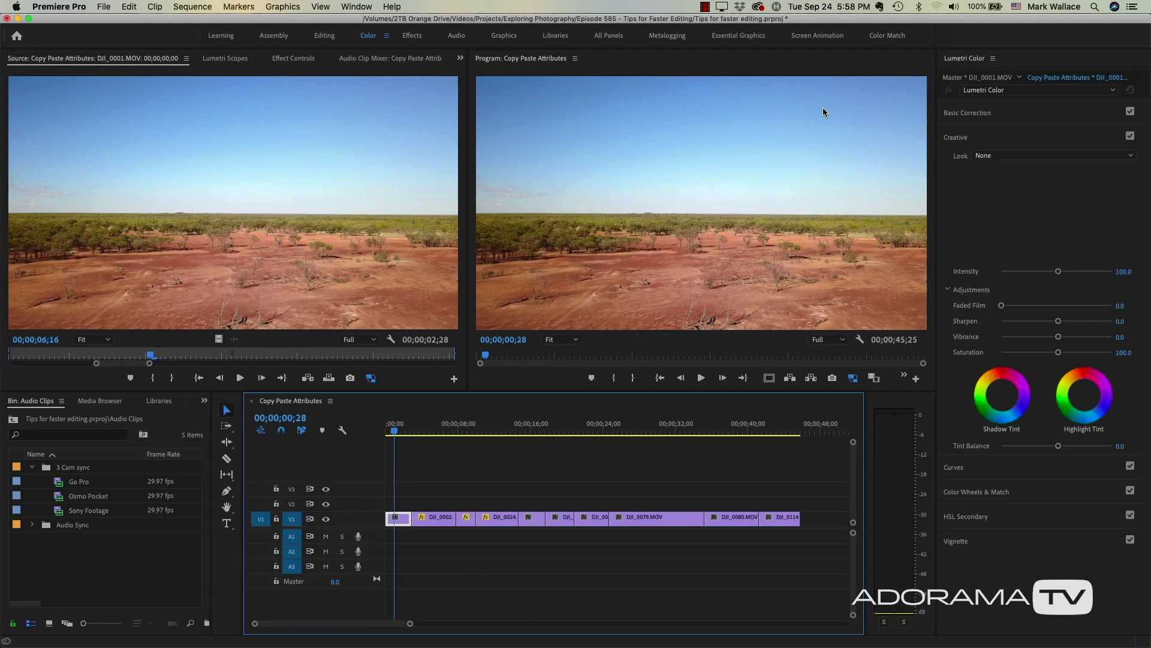
left_click(960, 541)
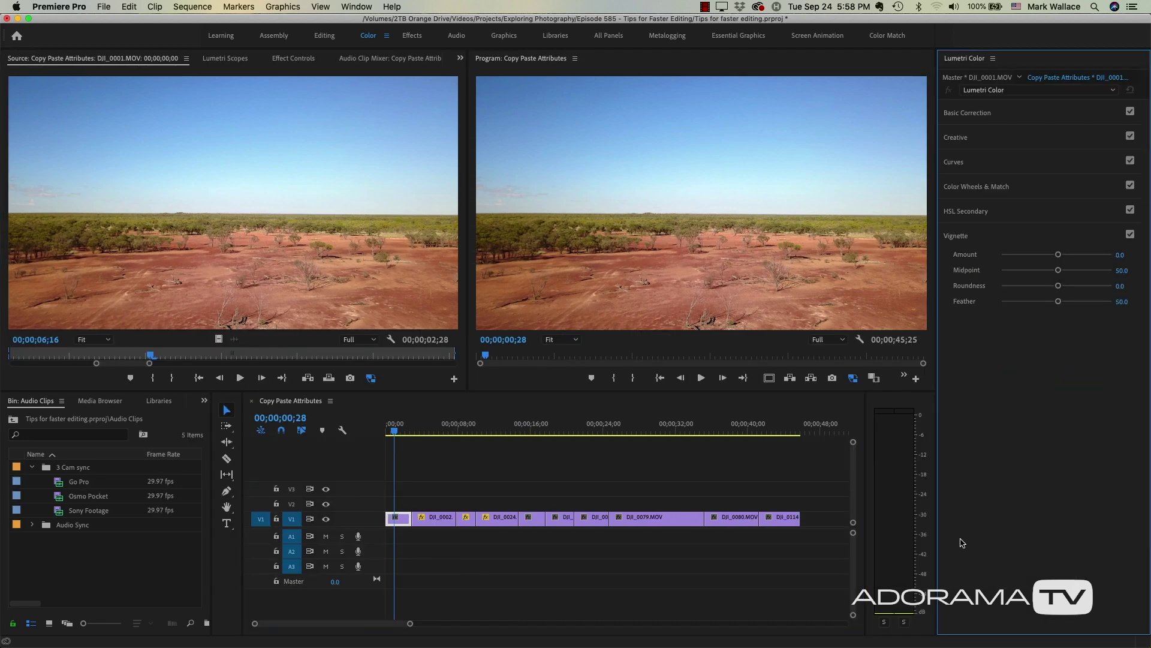
left_click_drag(1060, 255, 972, 264)
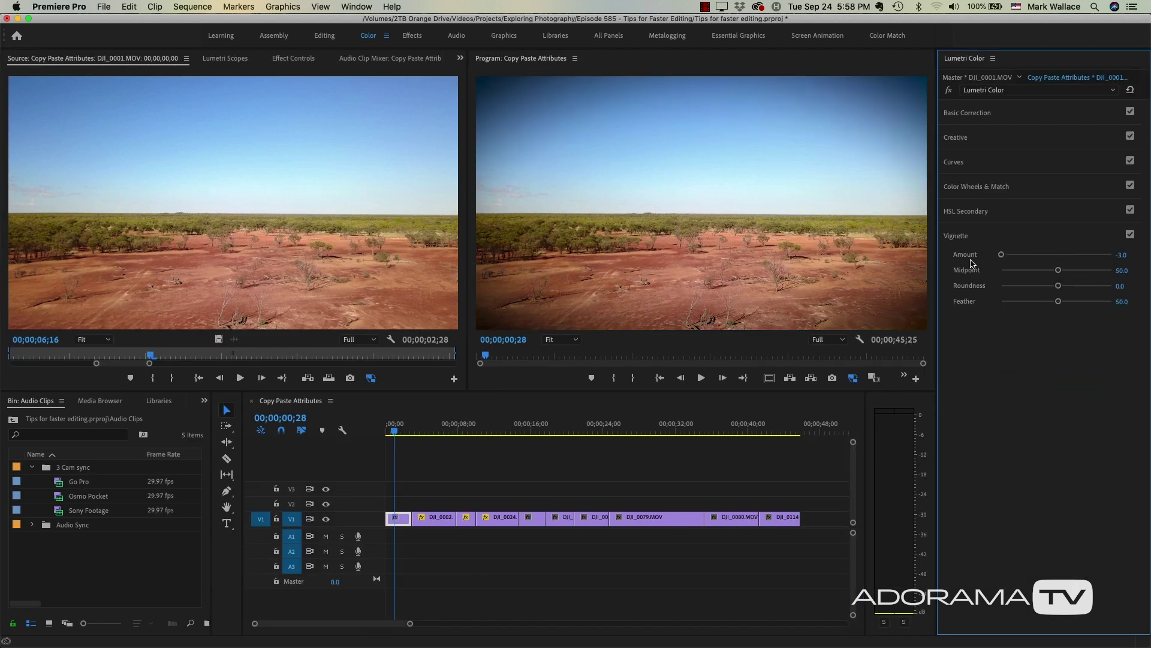
left_click_drag(1058, 285, 1020, 302)
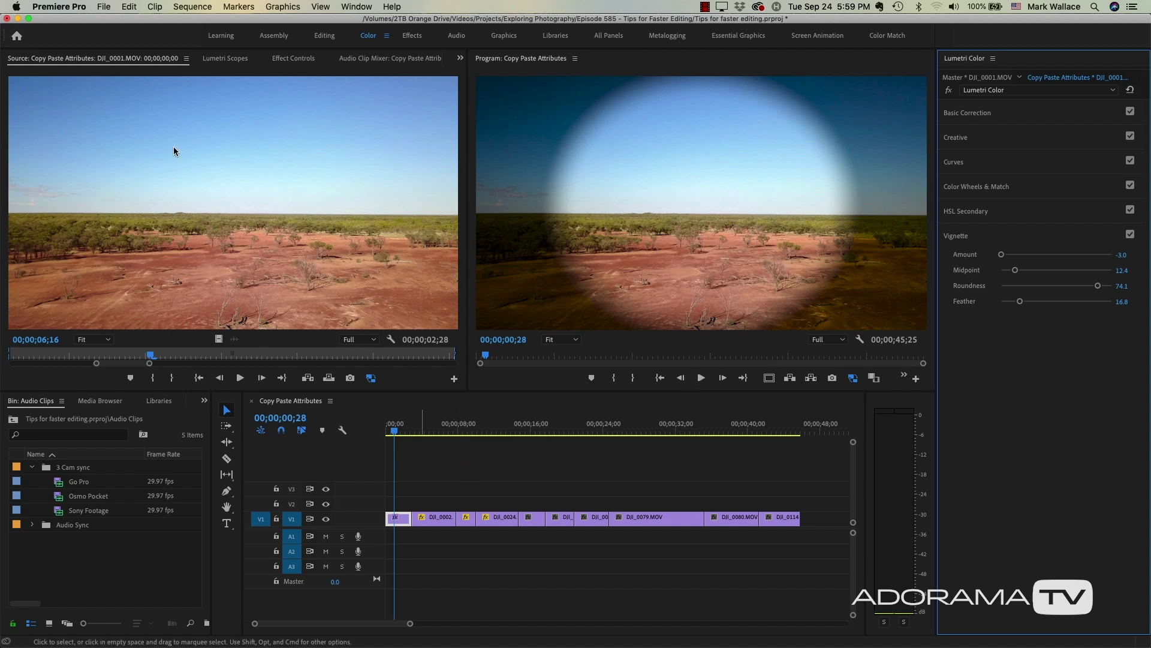
- Switch to the Editing workspace, return the playhead to the first clip and copy DJI_0001.MOV with its attributes
left_click(323, 37)
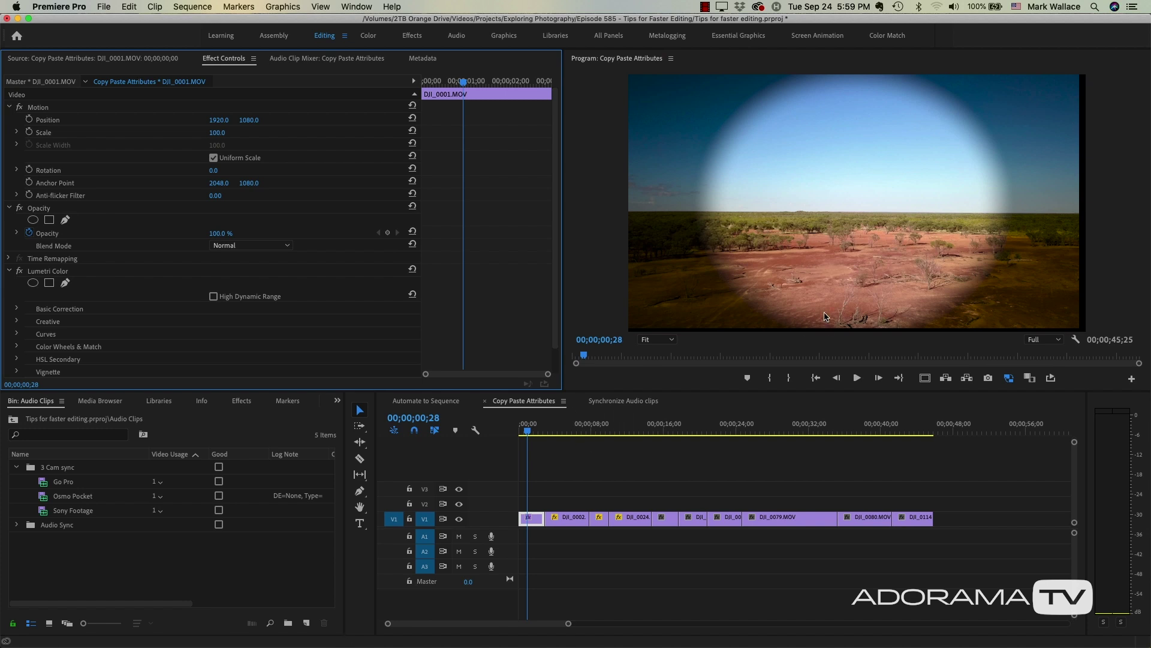
left_click(574, 431)
left_click_drag(574, 431, 528, 435)
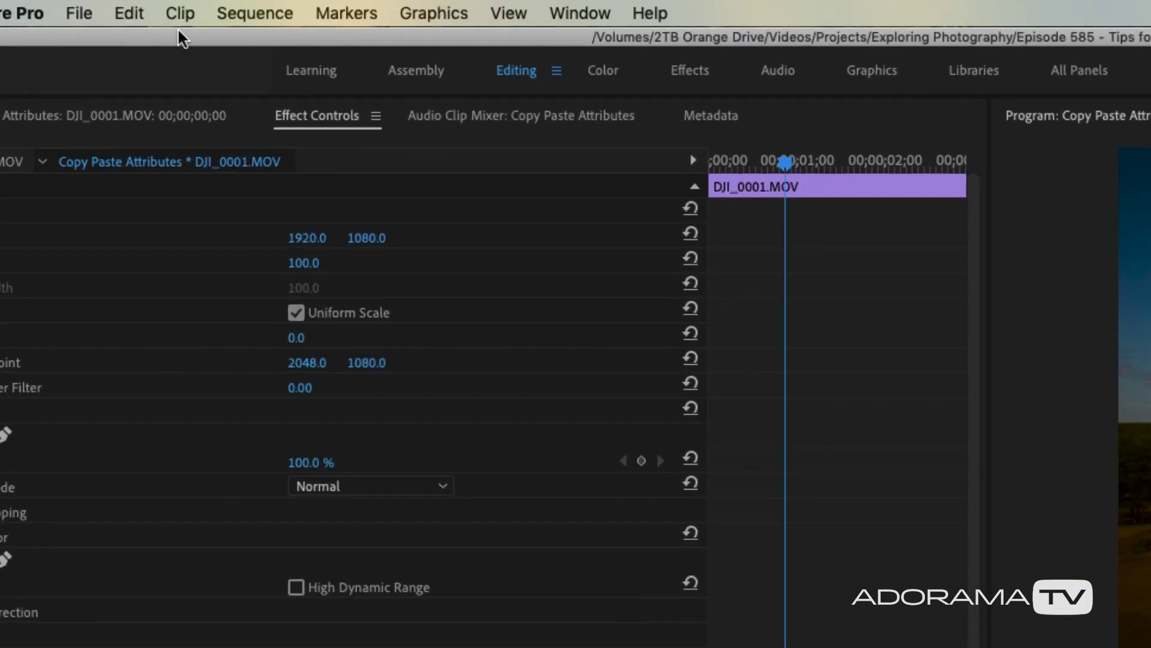
left_click(129, 7)
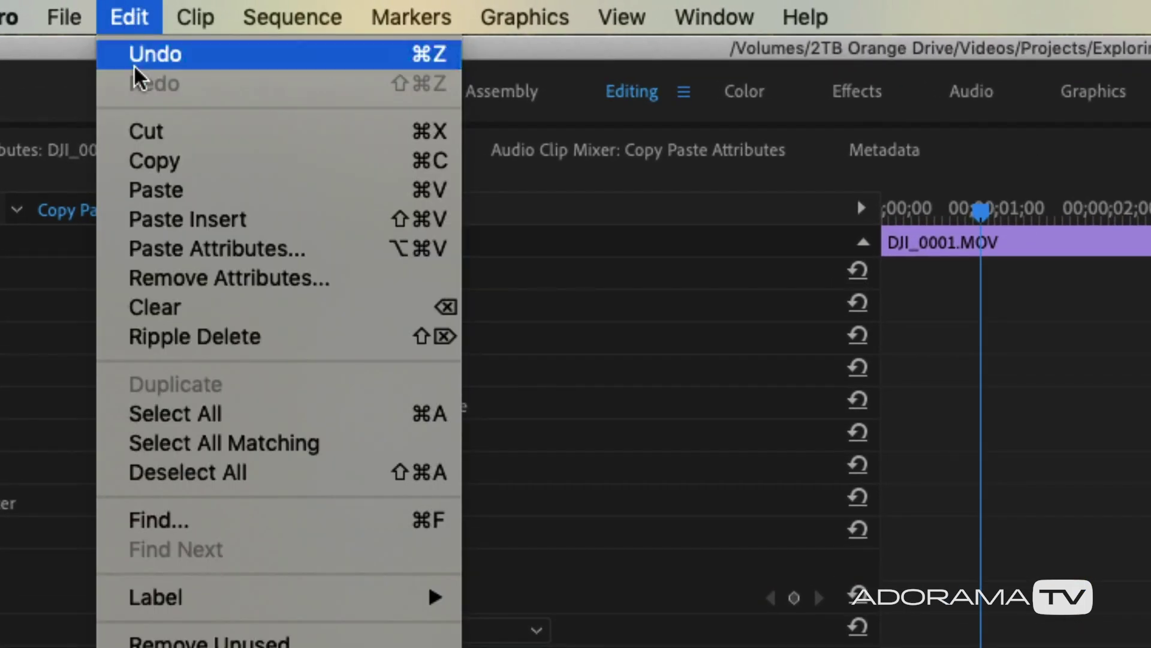
left_click(191, 161)
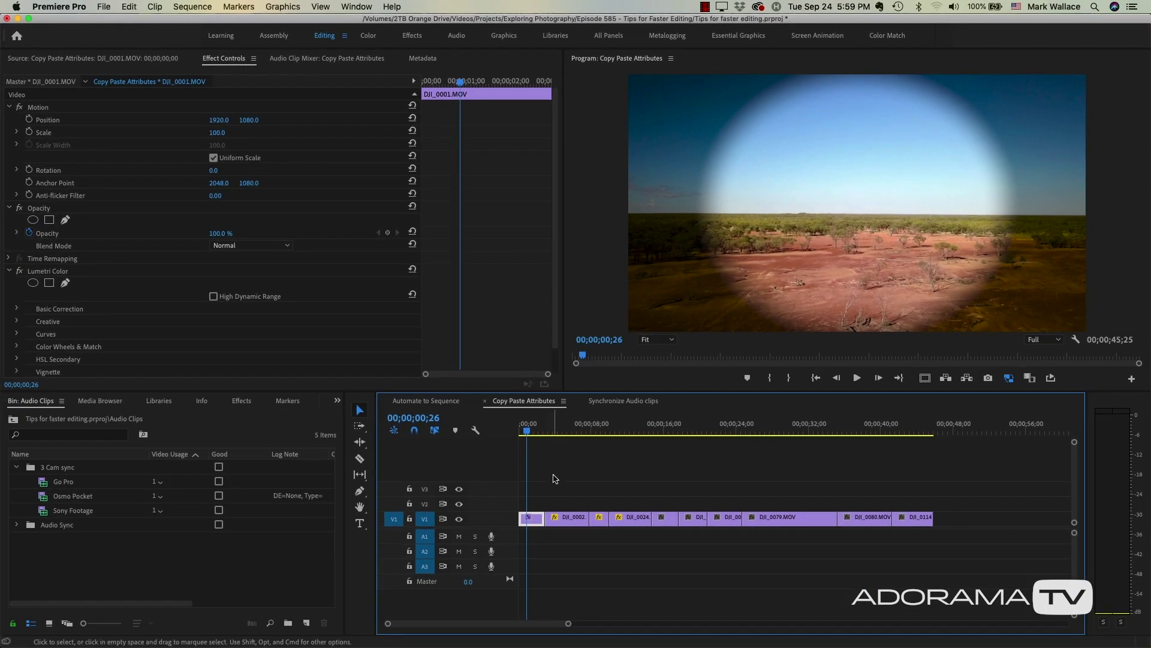
- Paste only the Motion and Lumetri Color attributes onto the three V1 clips that follow the first clip
left_click_drag(572, 493, 624, 536)
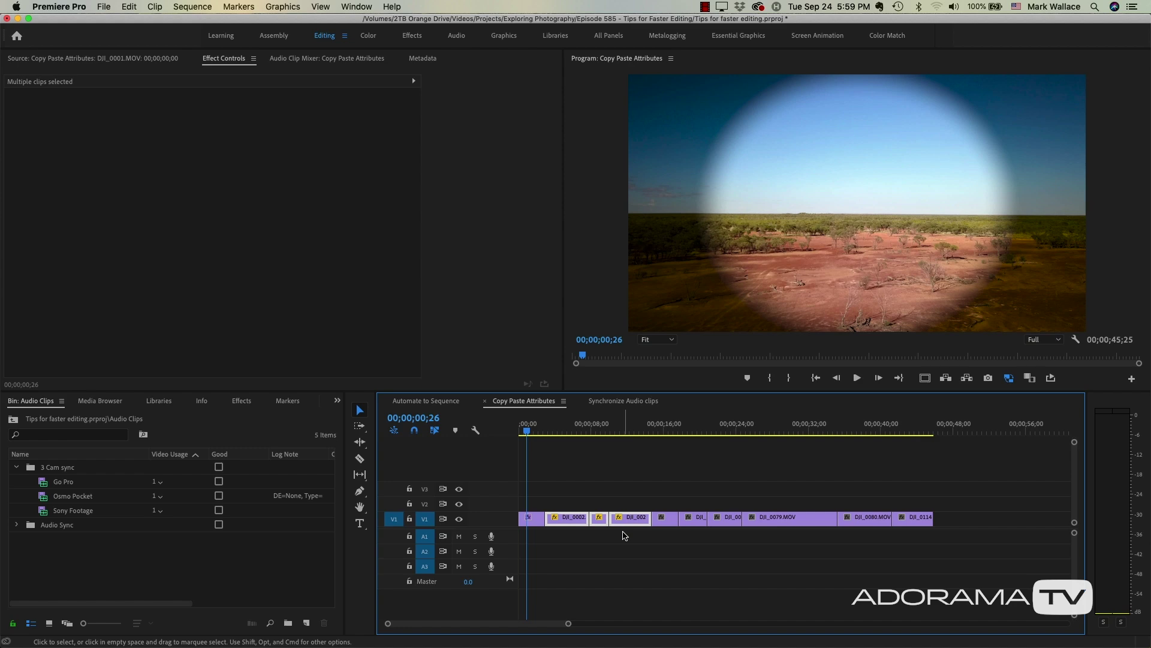
left_click(129, 7)
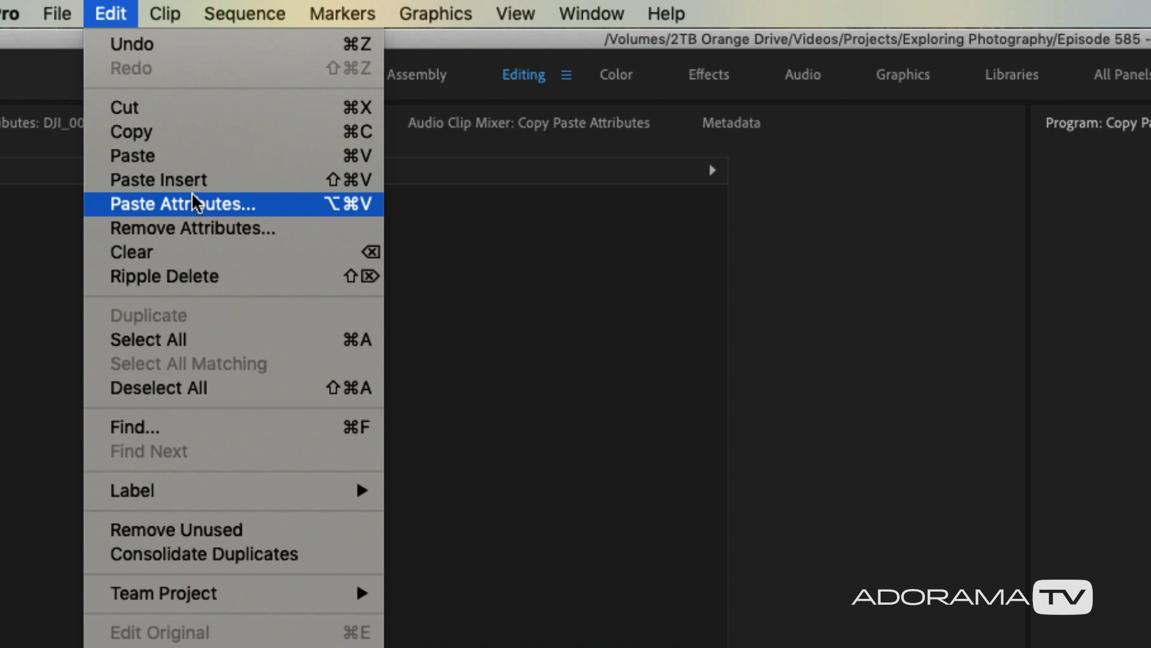
left_click(193, 203)
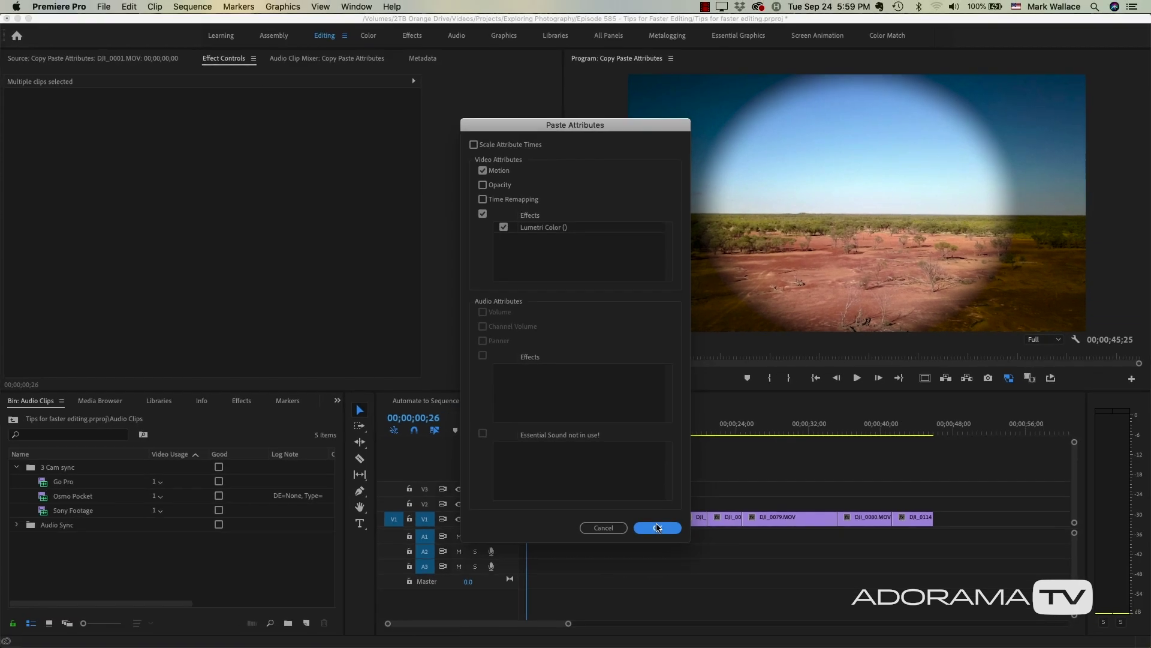
left_click(658, 528)
- Scrub through the three clips that received the attributes and play the last one to check its framing and vignette
left_click(556, 433)
left_click(556, 433)
left_click_drag(565, 434, 626, 433)
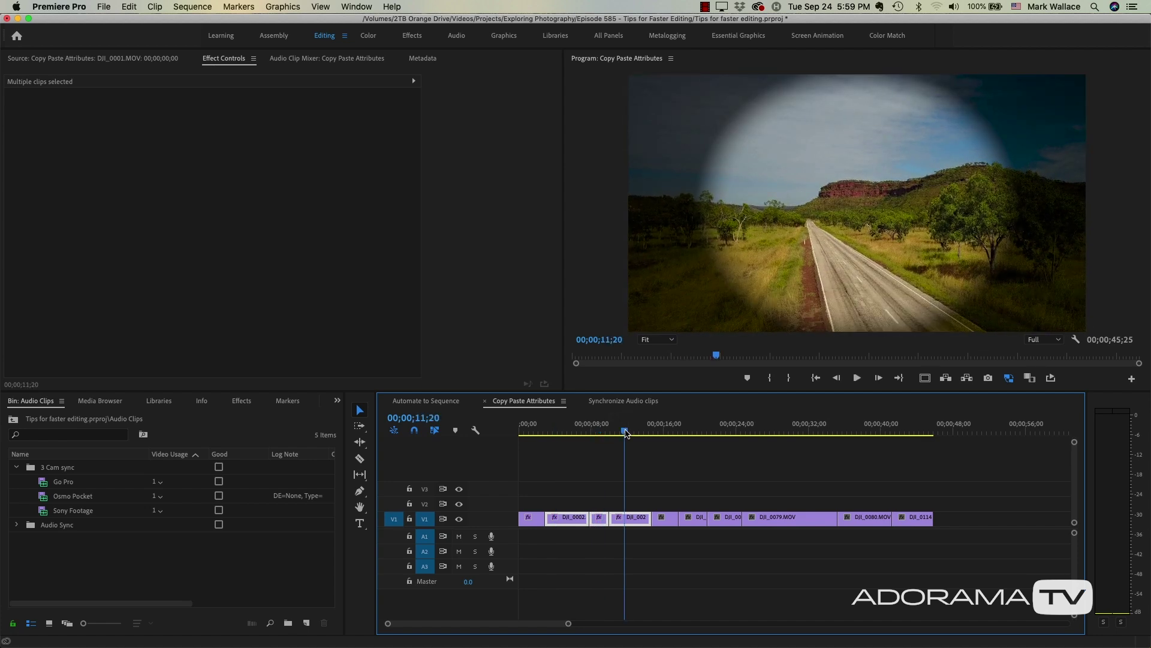
key("space")
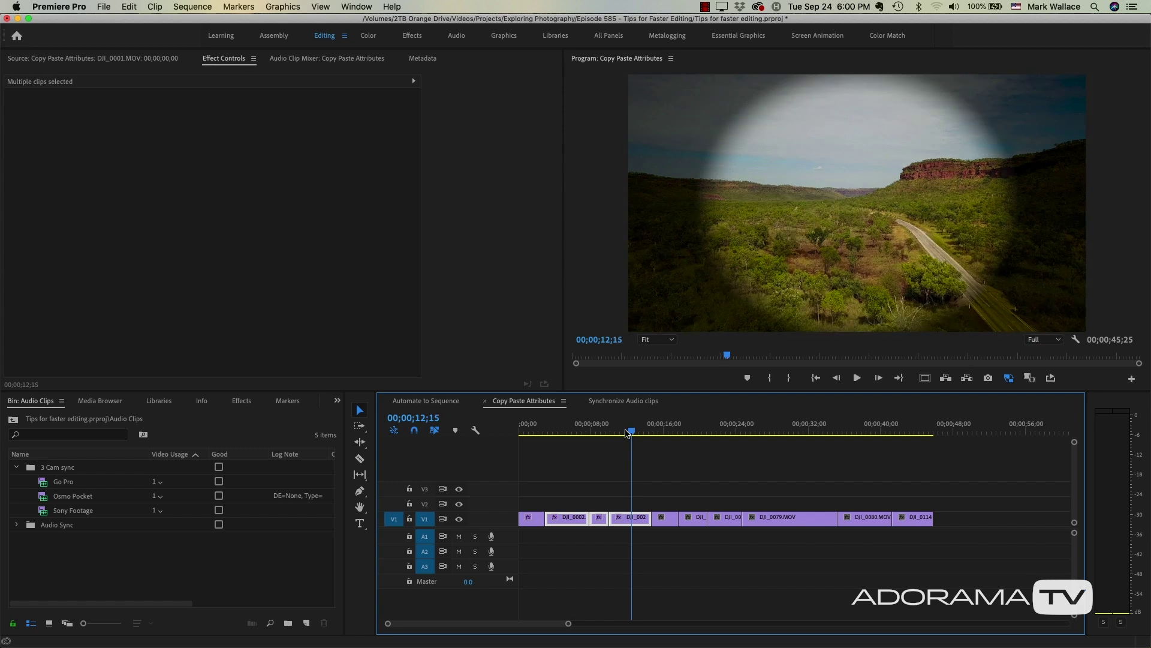